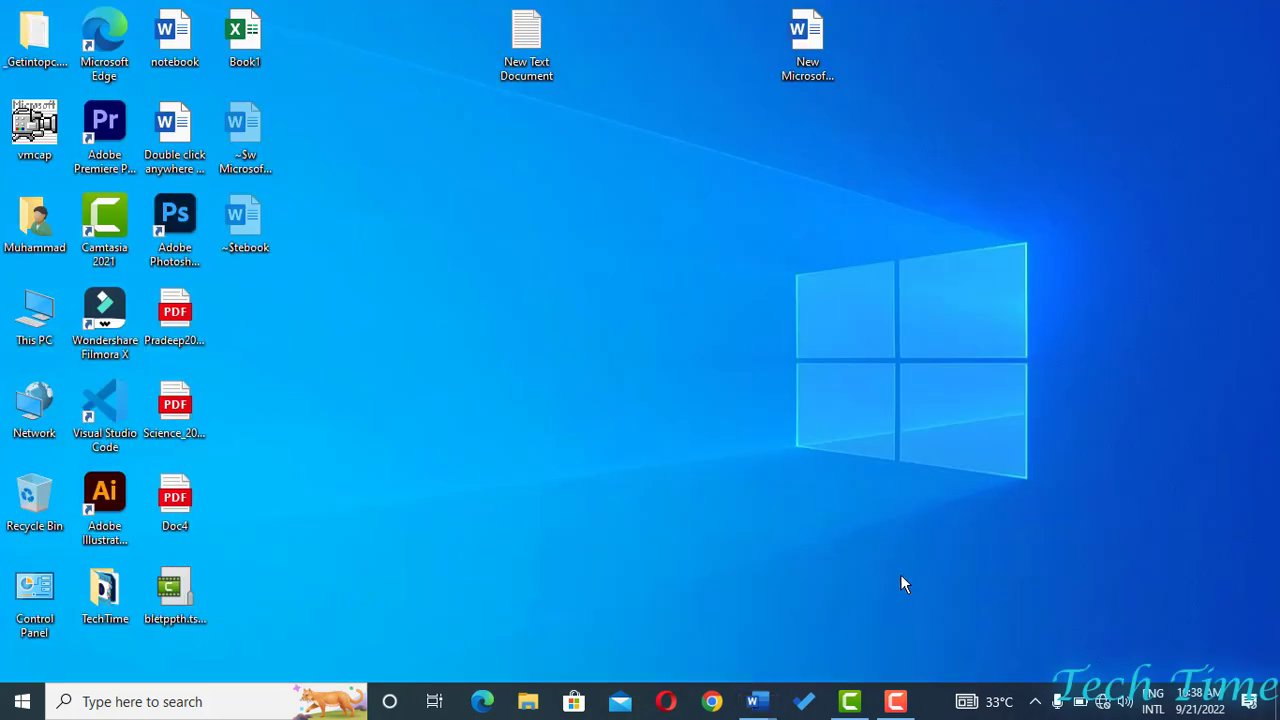
# - Open the notebook document and examine its ruled page layout, red margin lines and date/page box
pyautogui.moveTo(757, 701)
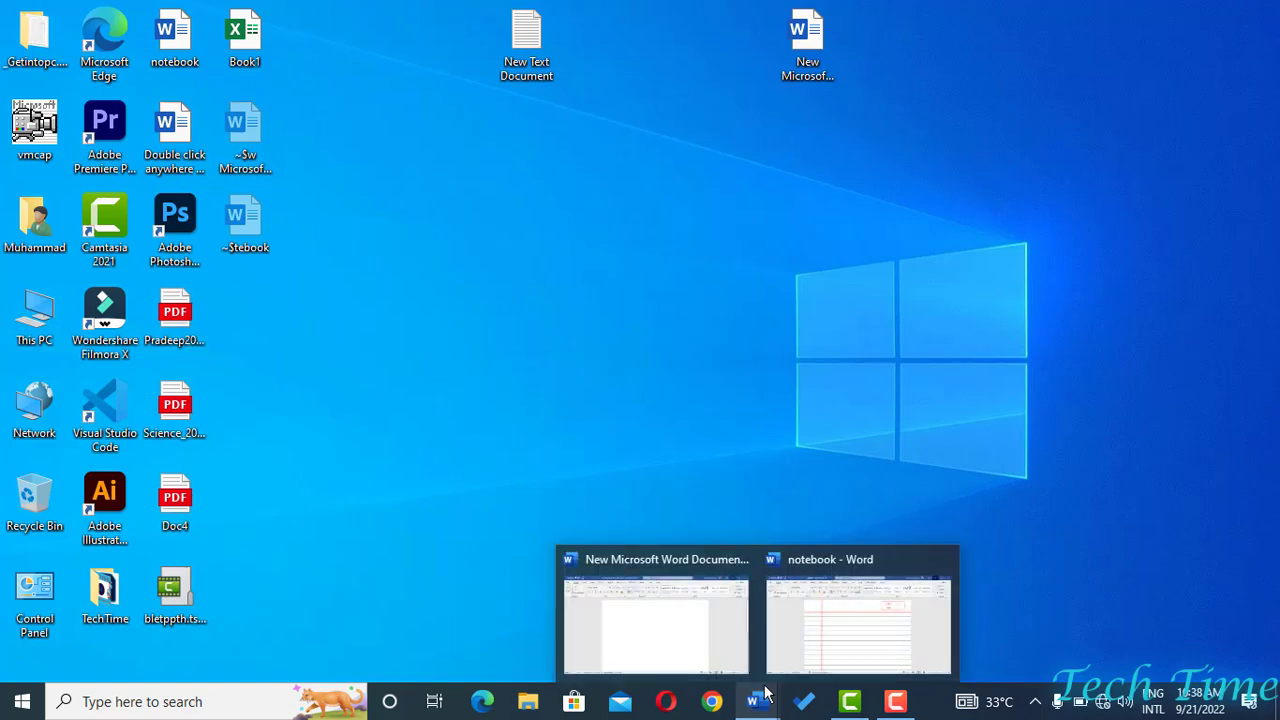
pyautogui.click(833, 637)
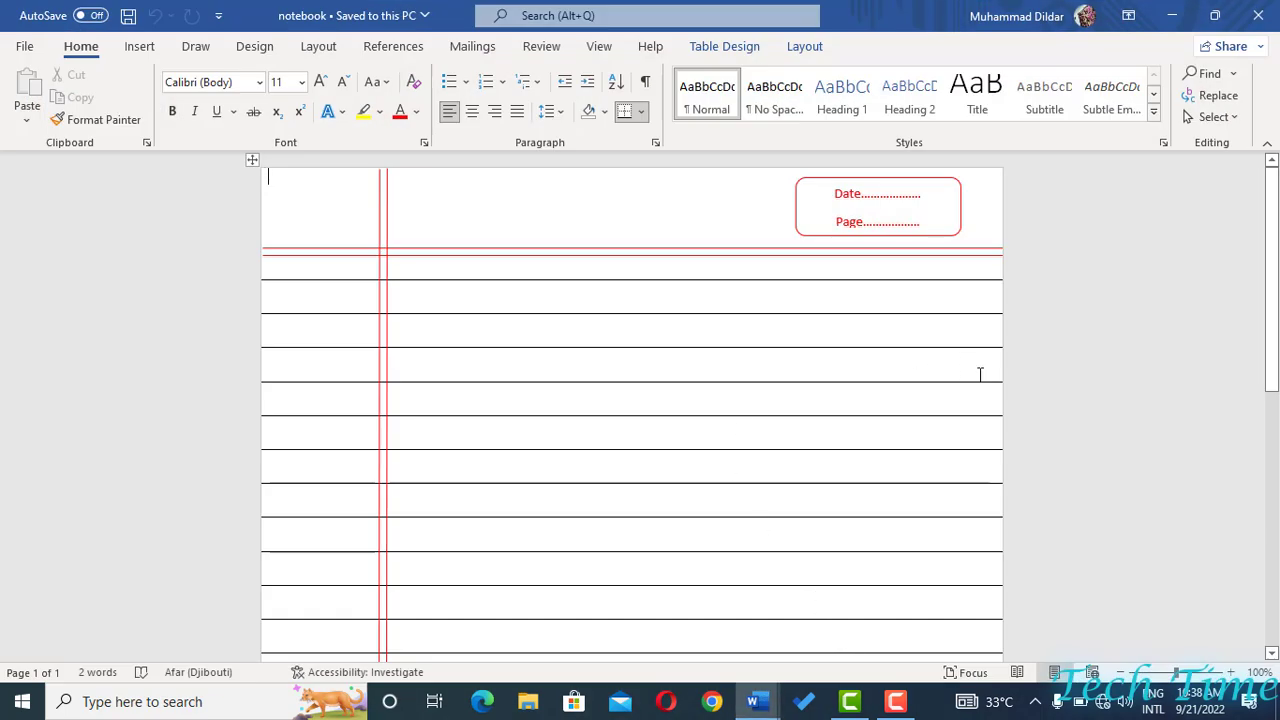
pyautogui.scroll(-1, 980, 375)
pyautogui.scroll(-2, 980, 378)
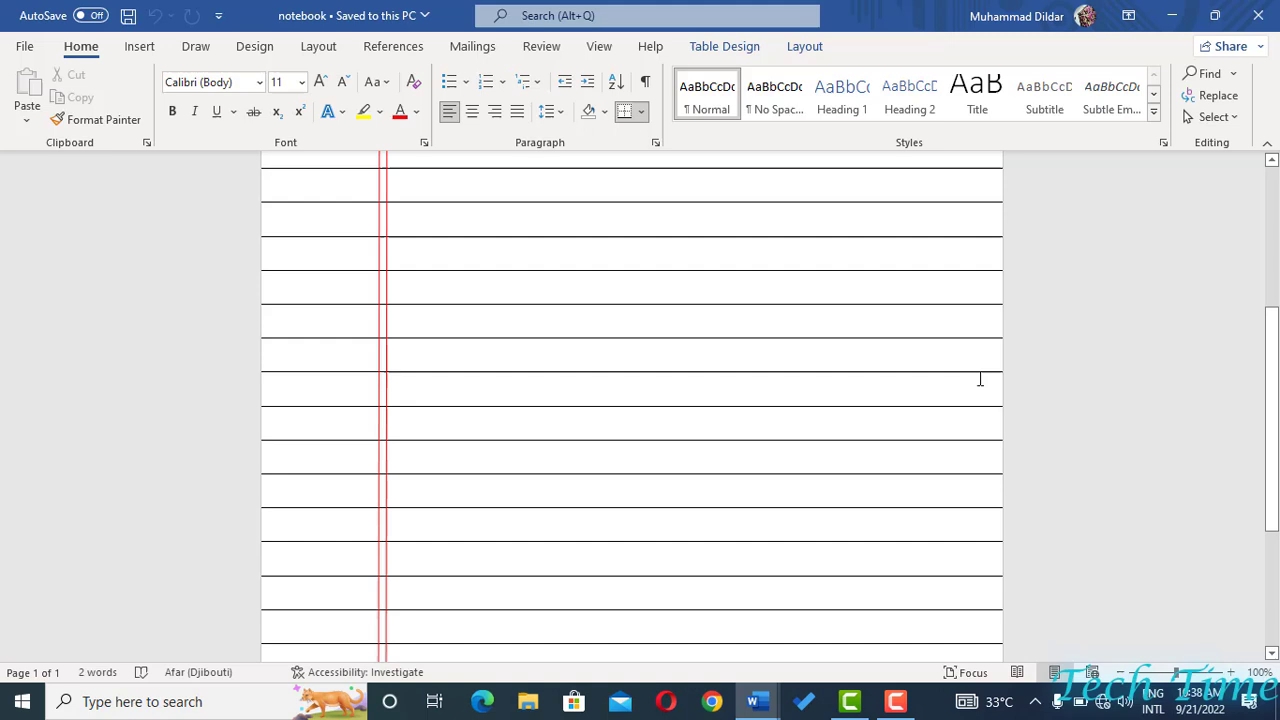
pyautogui.scroll(-1, 980, 378)
pyautogui.scroll(1, 980, 378)
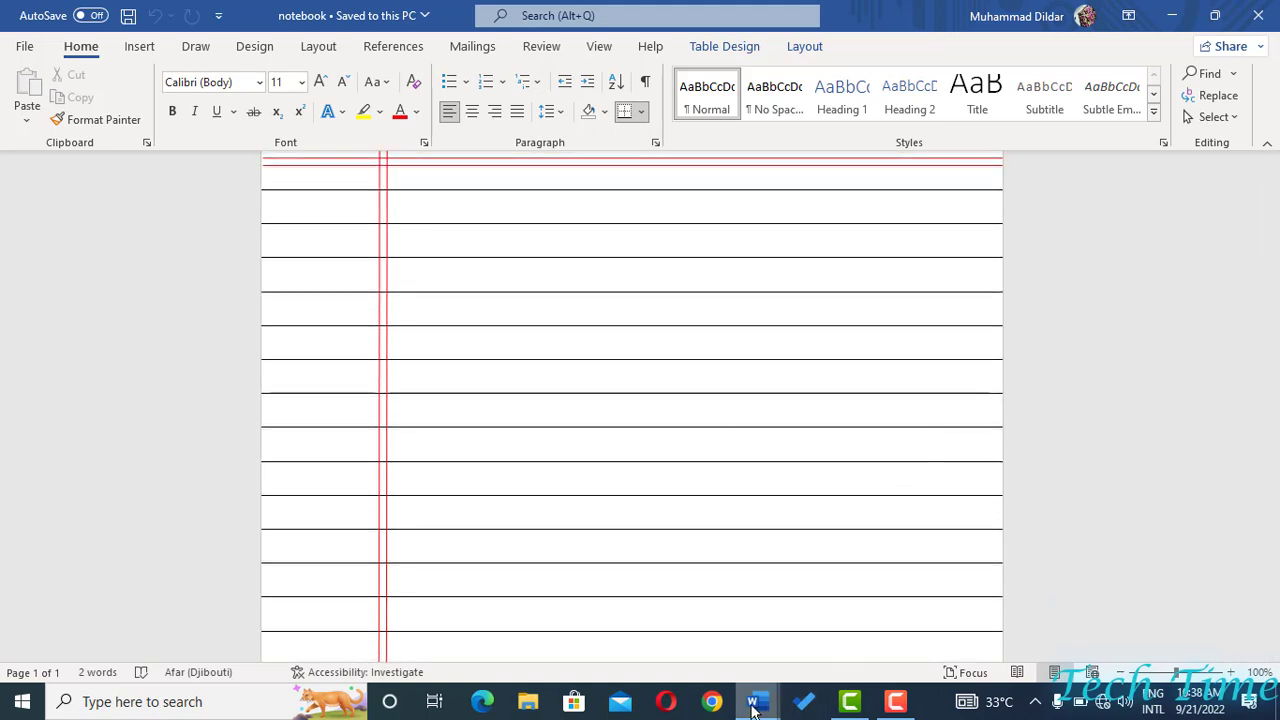
# - In the blank New Microsoft Word Document, set the top, bottom, left and right page margins to 0 and check with trial text, undoing it
pyautogui.moveTo(752, 706)
pyautogui.click(716, 678)
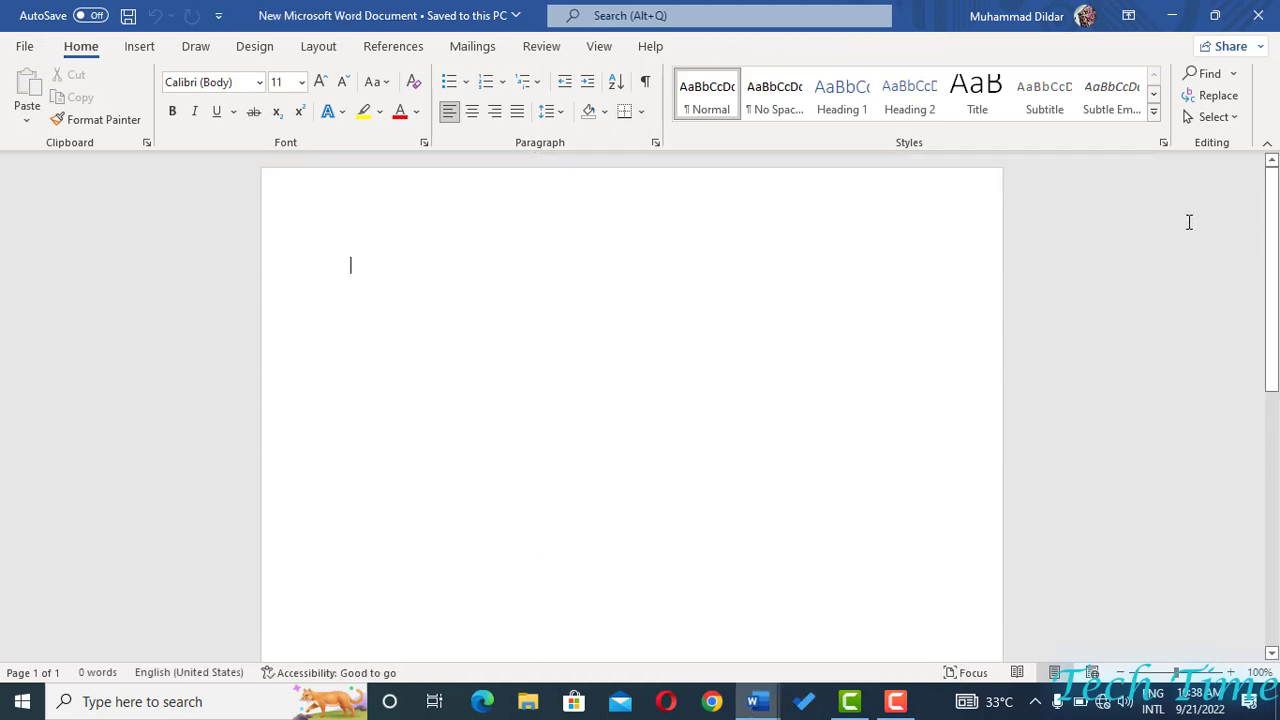
pyautogui.moveTo(1274, 238); pyautogui.dragTo(1256, 210)
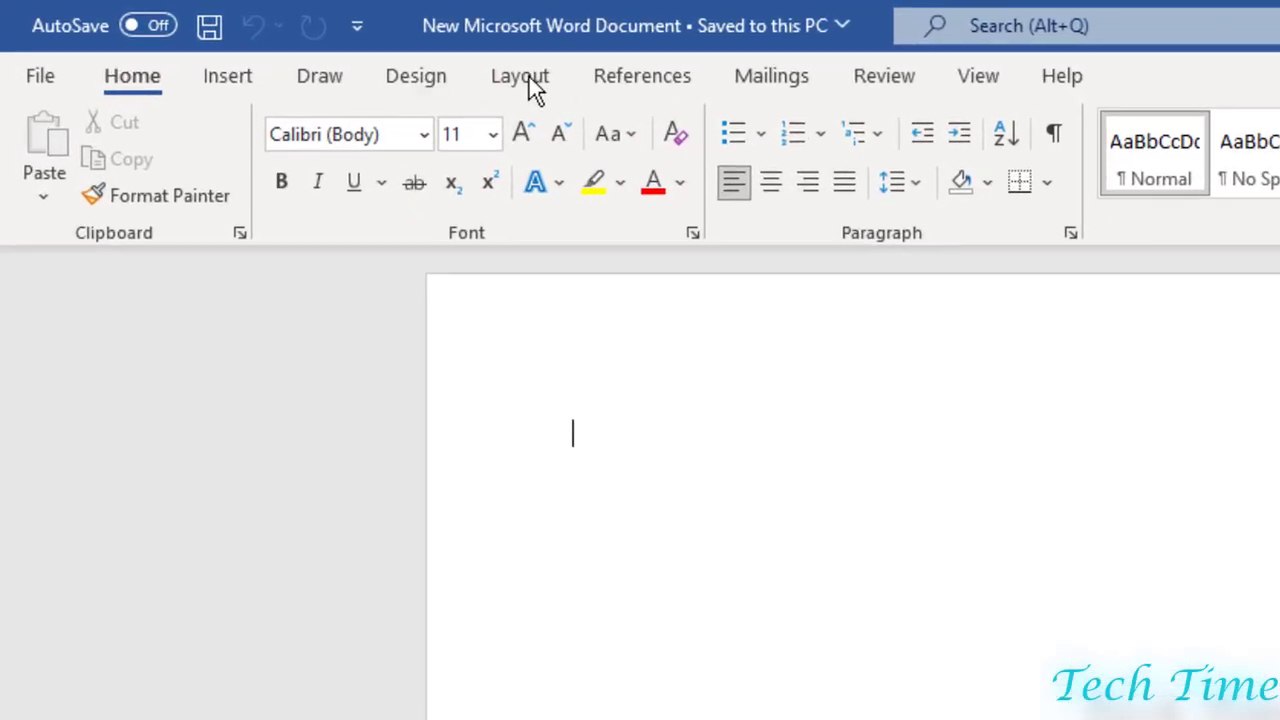
pyautogui.click(318, 46)
pyautogui.click(220, 200)
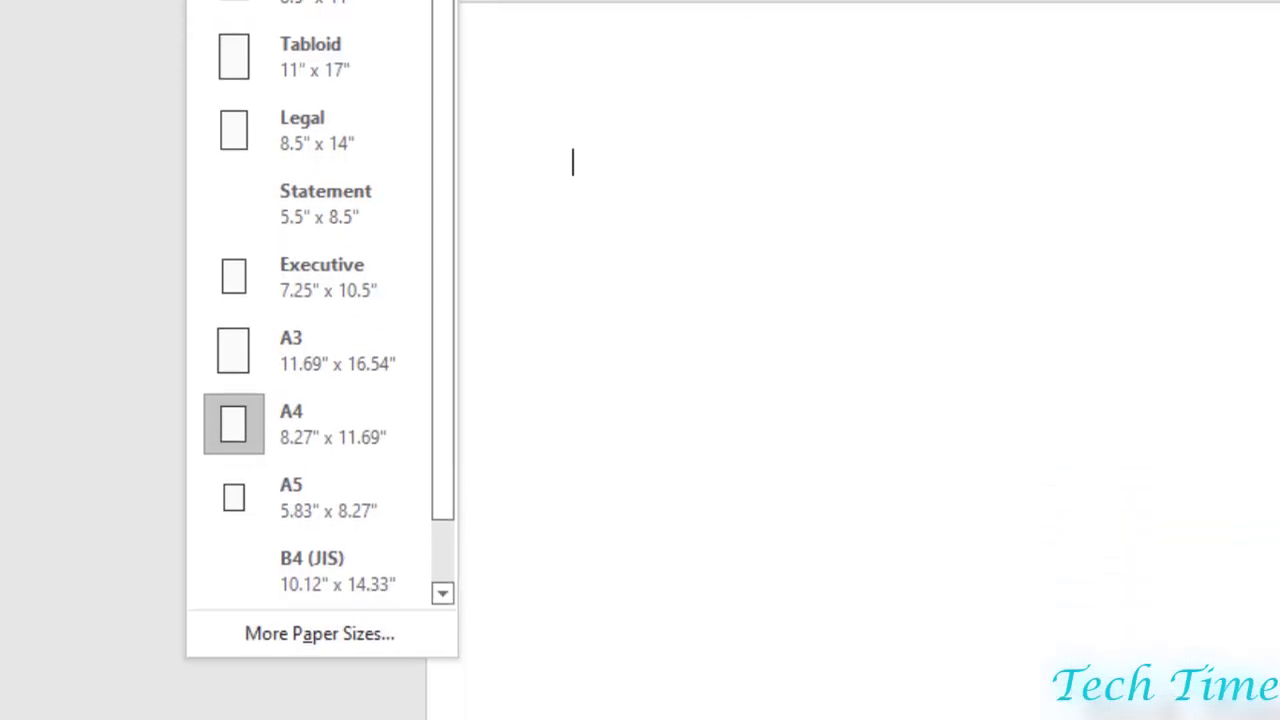
pyautogui.click(303, 630)
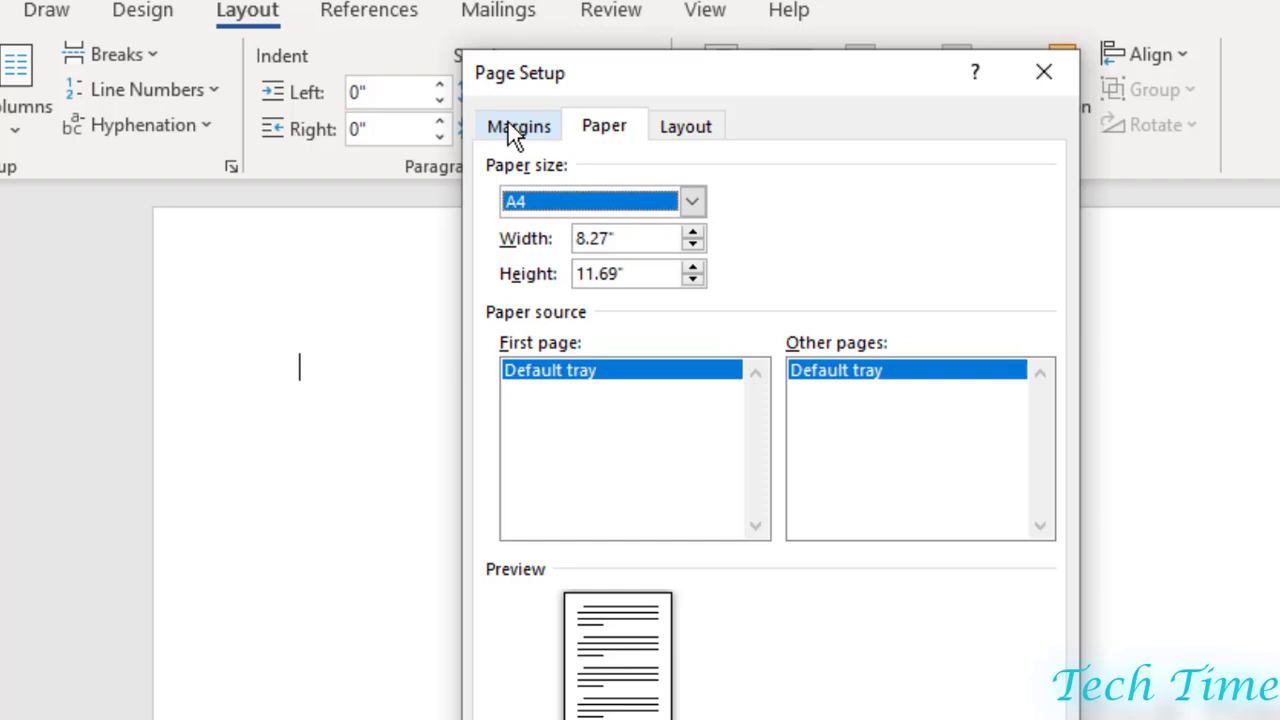
pyautogui.click(510, 126)
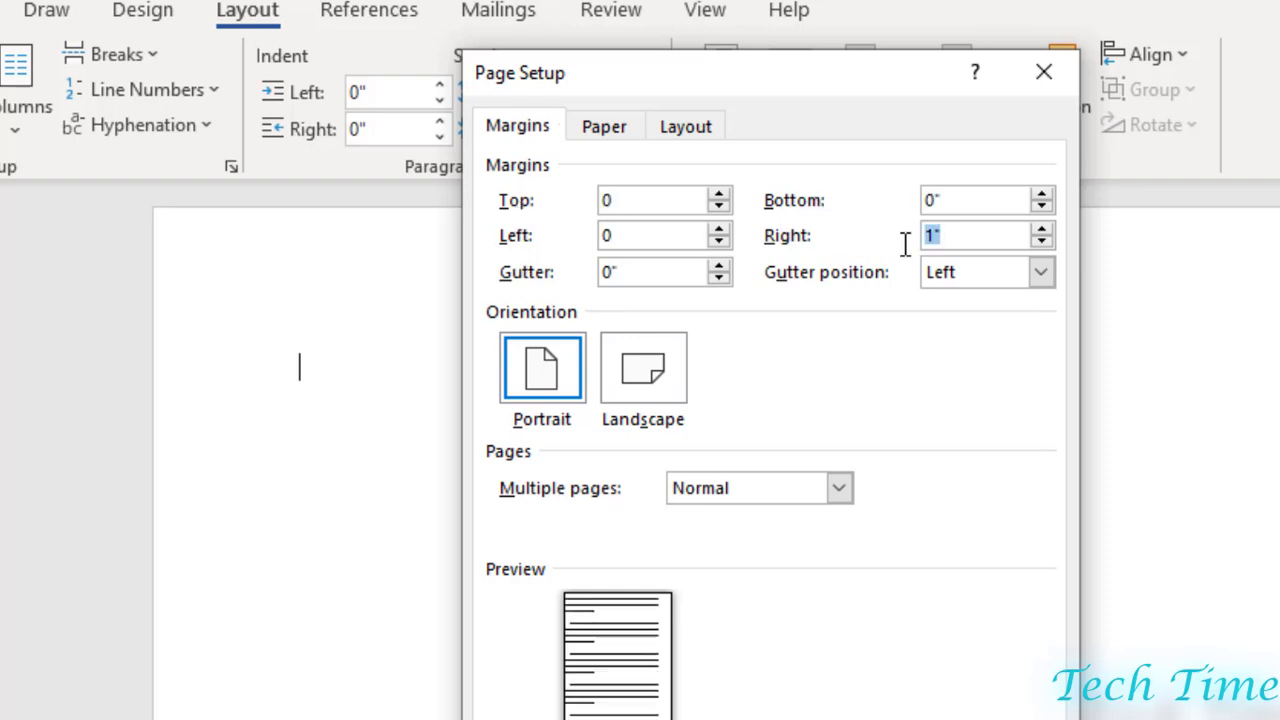
pyautogui.write('0')
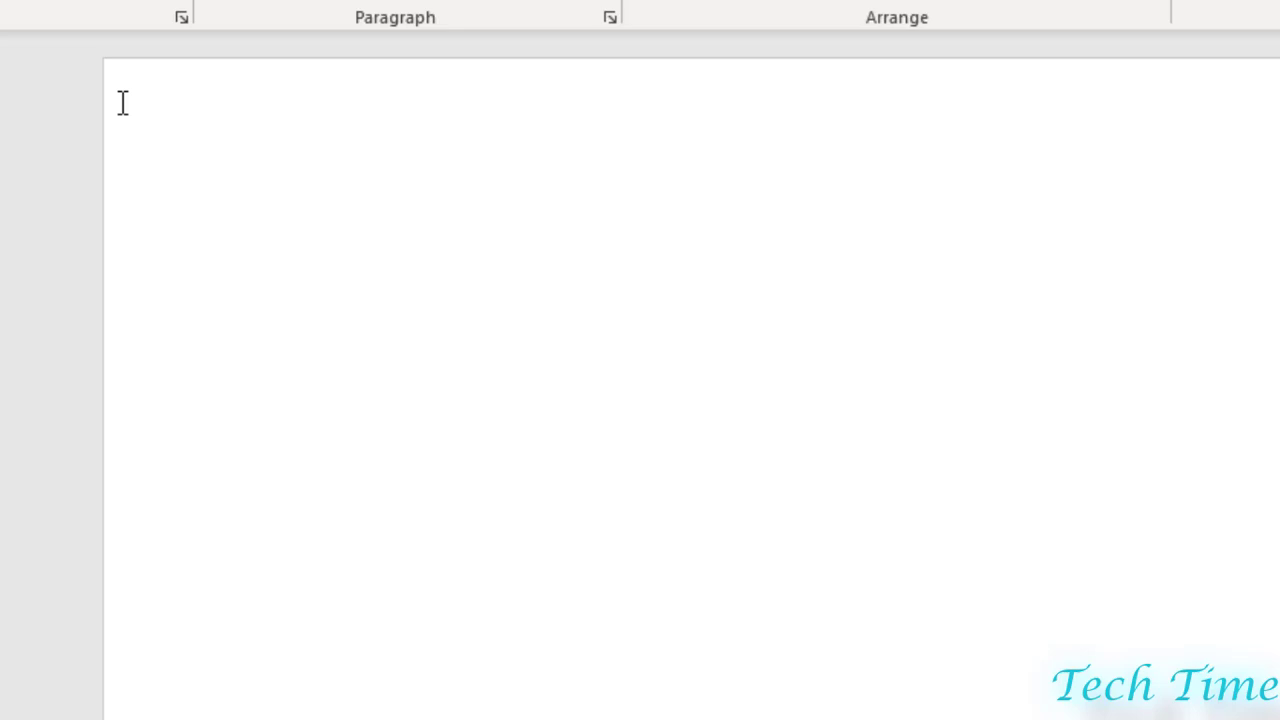
pyautogui.write('fdfdfdfd')
pyautogui.hotkey('ctrl', 'z')
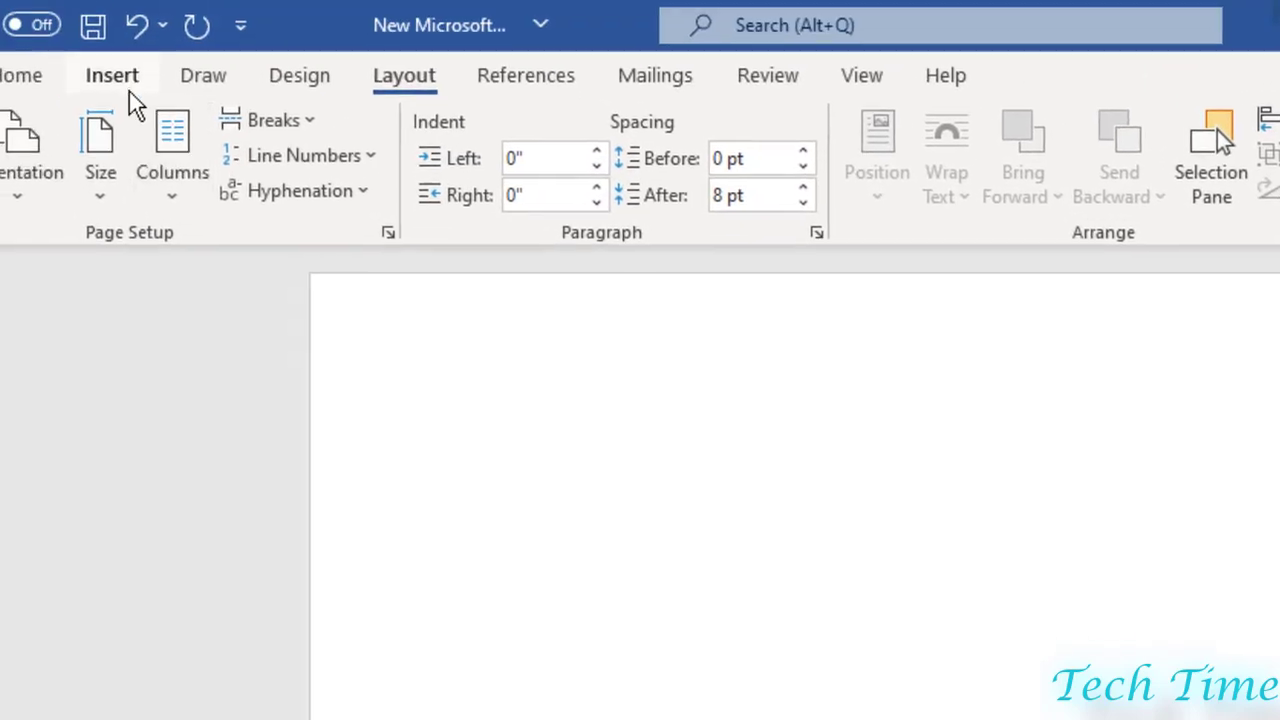
# - Insert a table with one column and eight rows at the top of the page
pyautogui.click(116, 78)
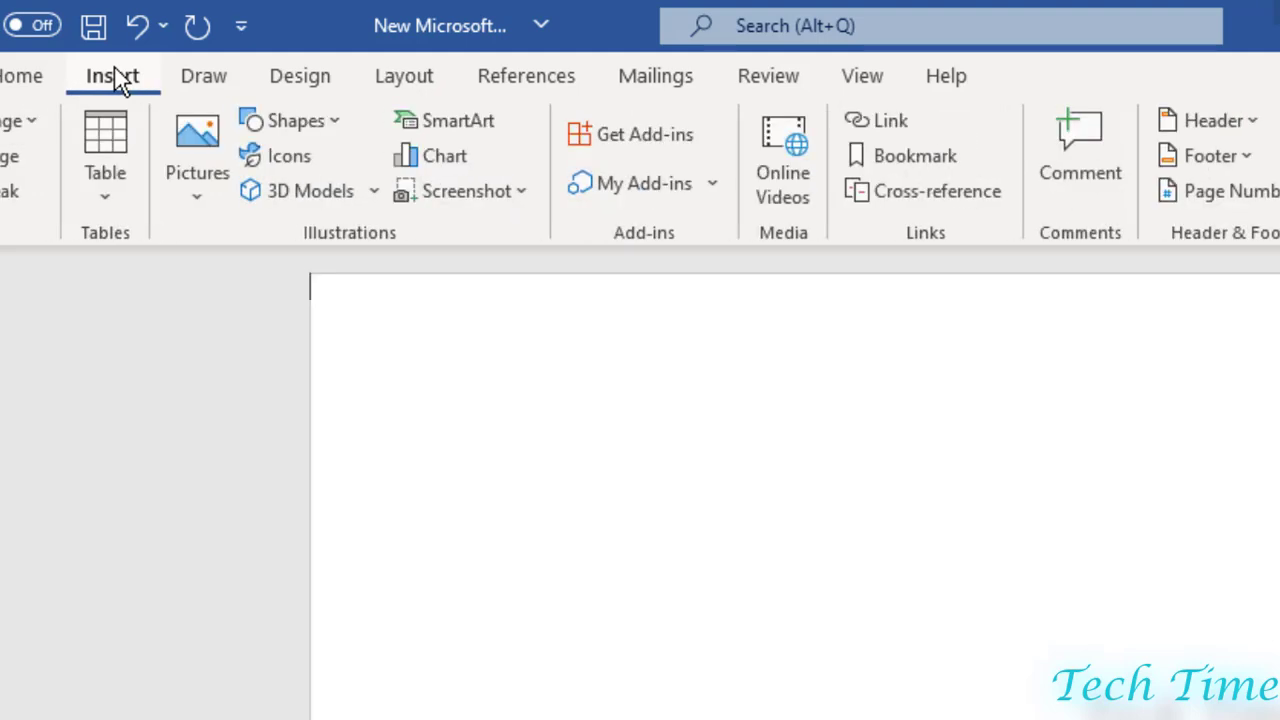
pyautogui.click(104, 190)
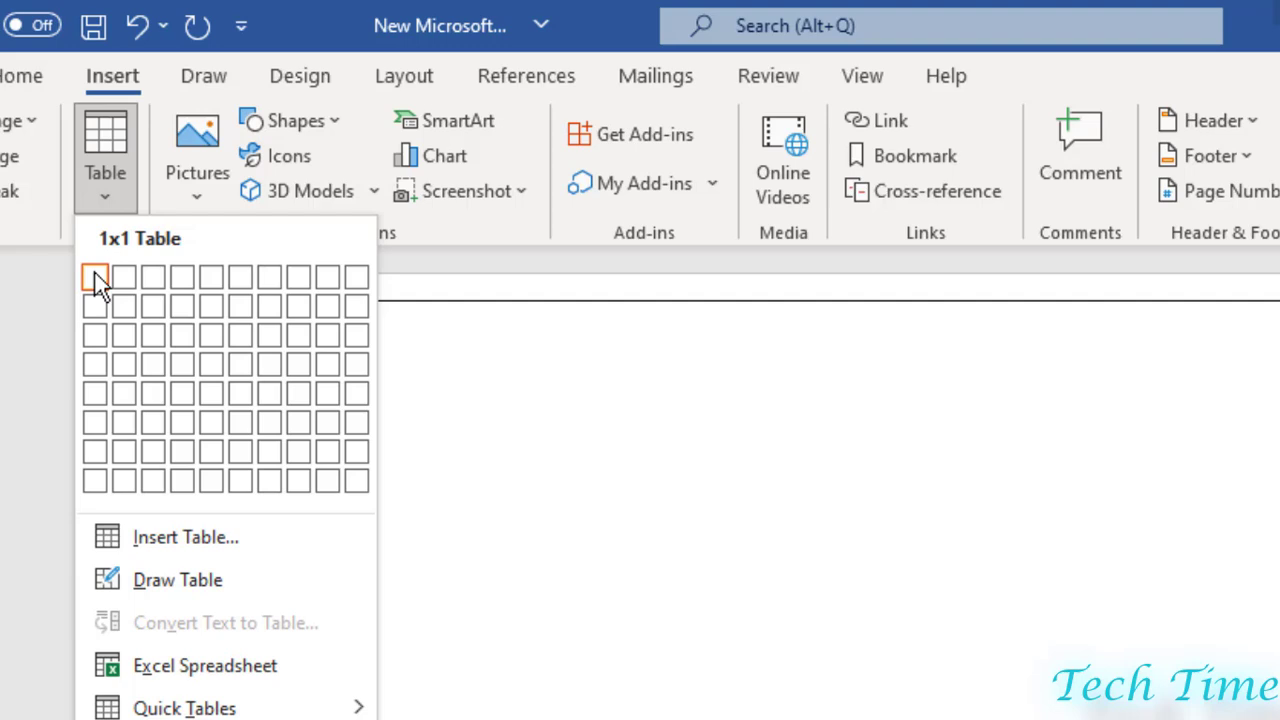
pyautogui.click(98, 478)
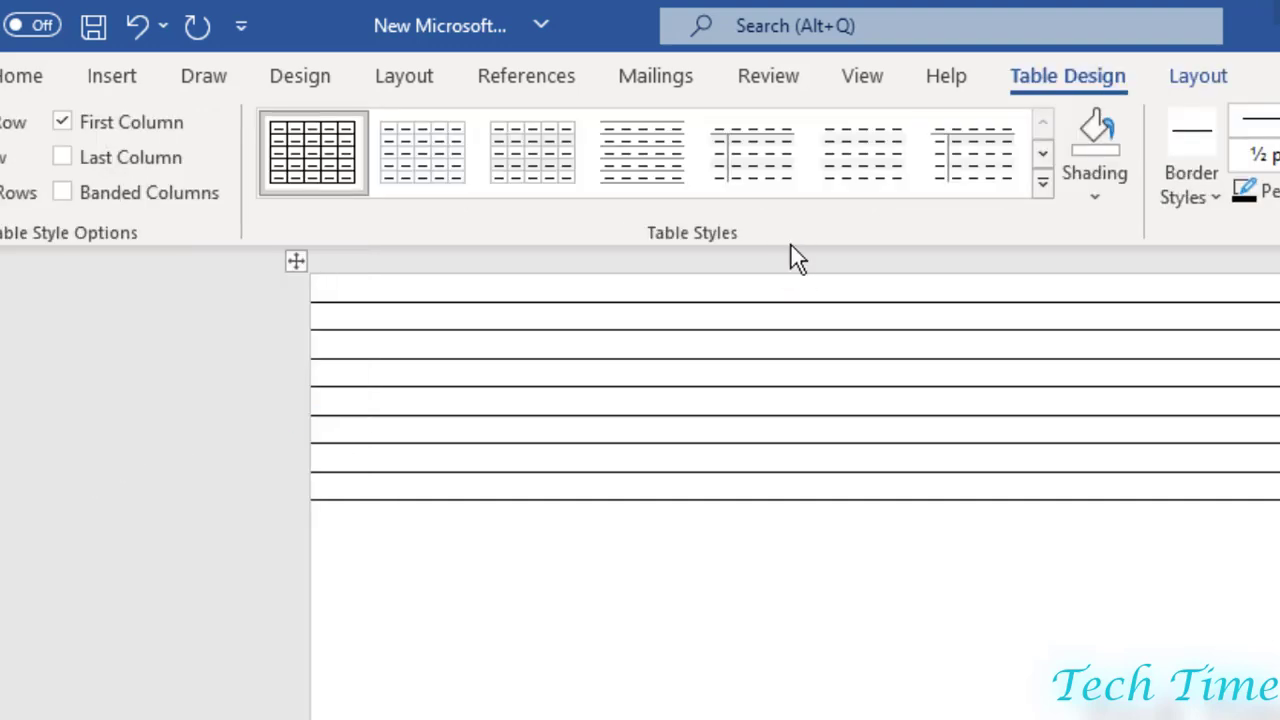
# - Set the height of all table rows to 0.38" and enlarge the first row into a tall header area
pyautogui.click(963, 78)
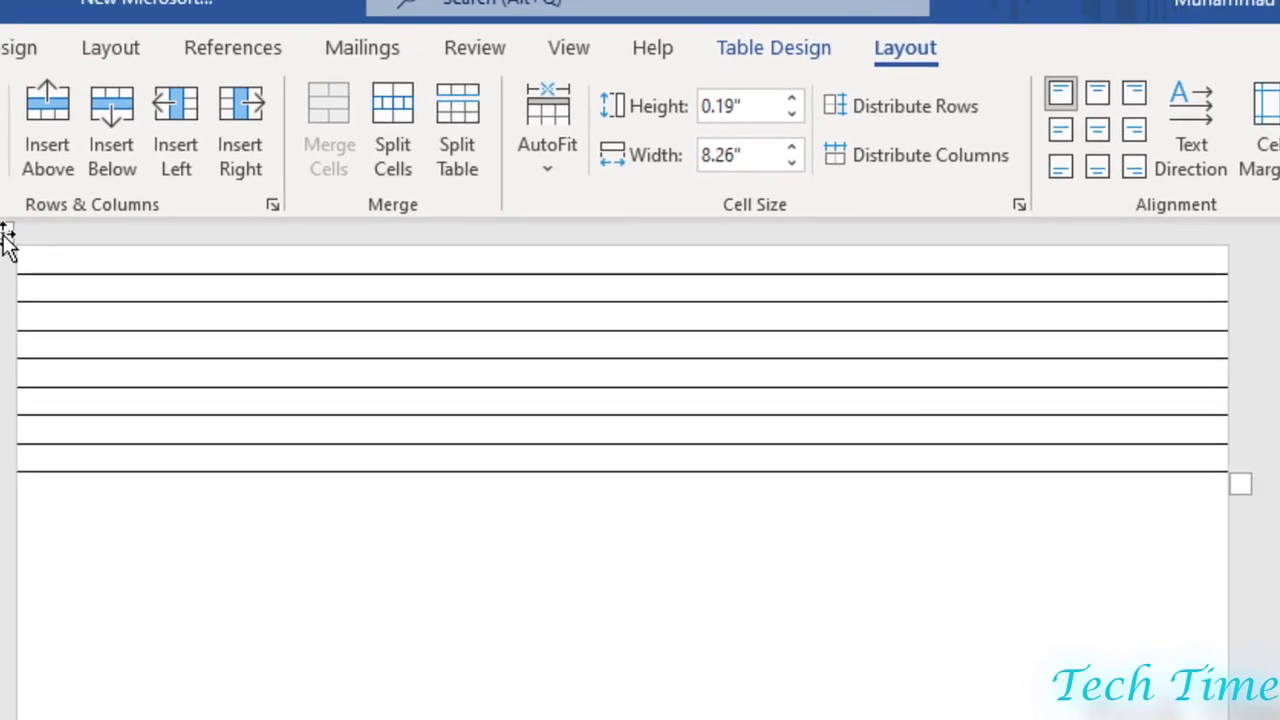
pyautogui.click(47, 222)
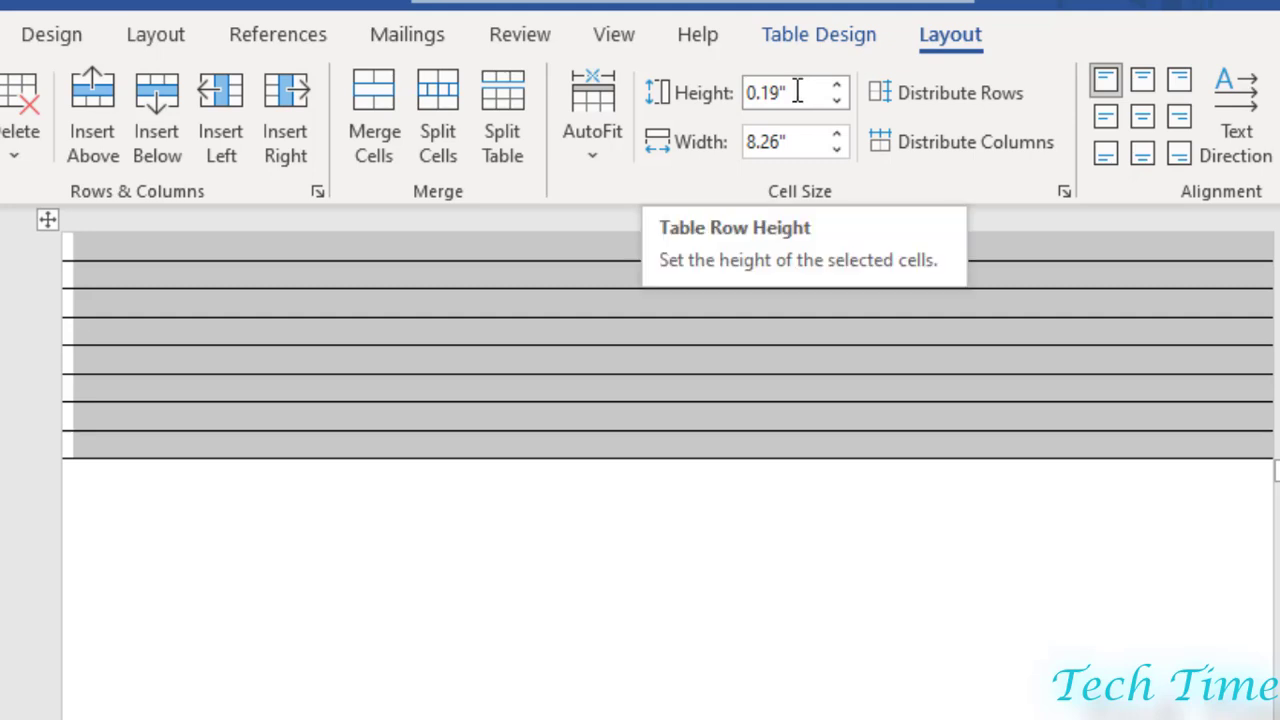
pyautogui.moveTo(799, 95)
pyautogui.mouseDown()
pyautogui.moveTo(765, 105)
pyautogui.moveTo(798, 98)
pyautogui.mouseUp()
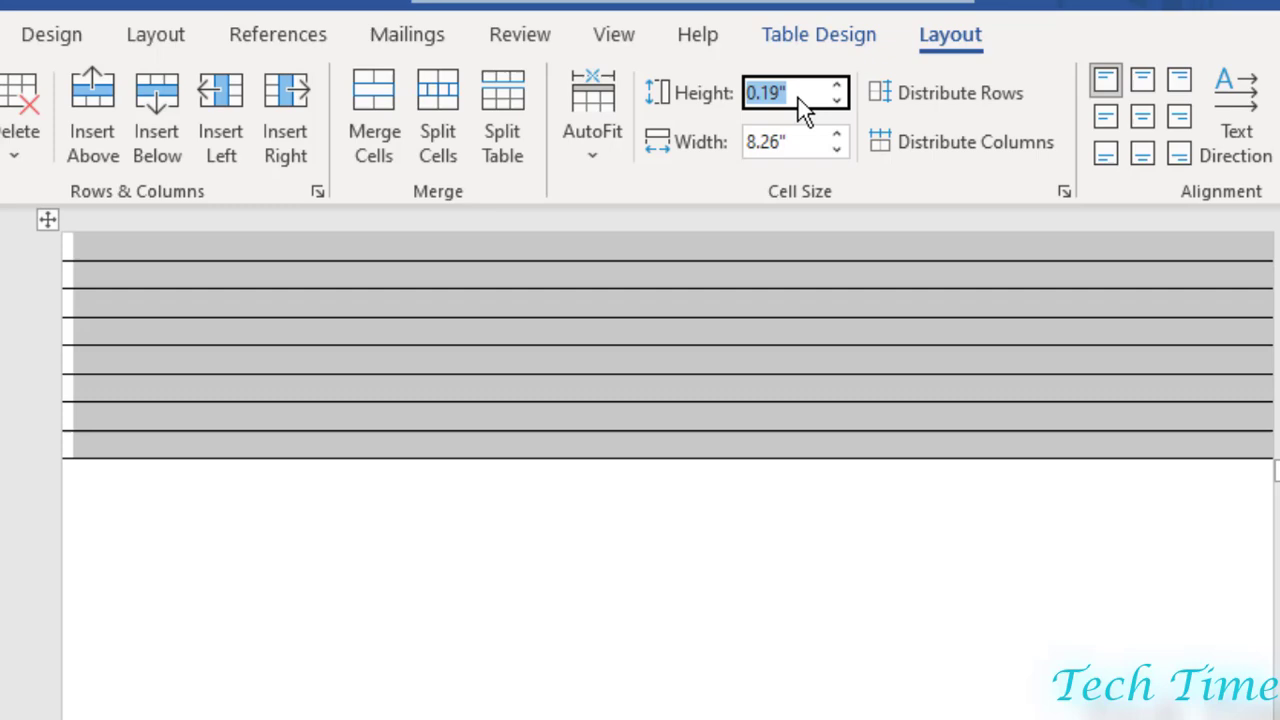
pyautogui.press('BackSpace')
pyautogui.write('.38')
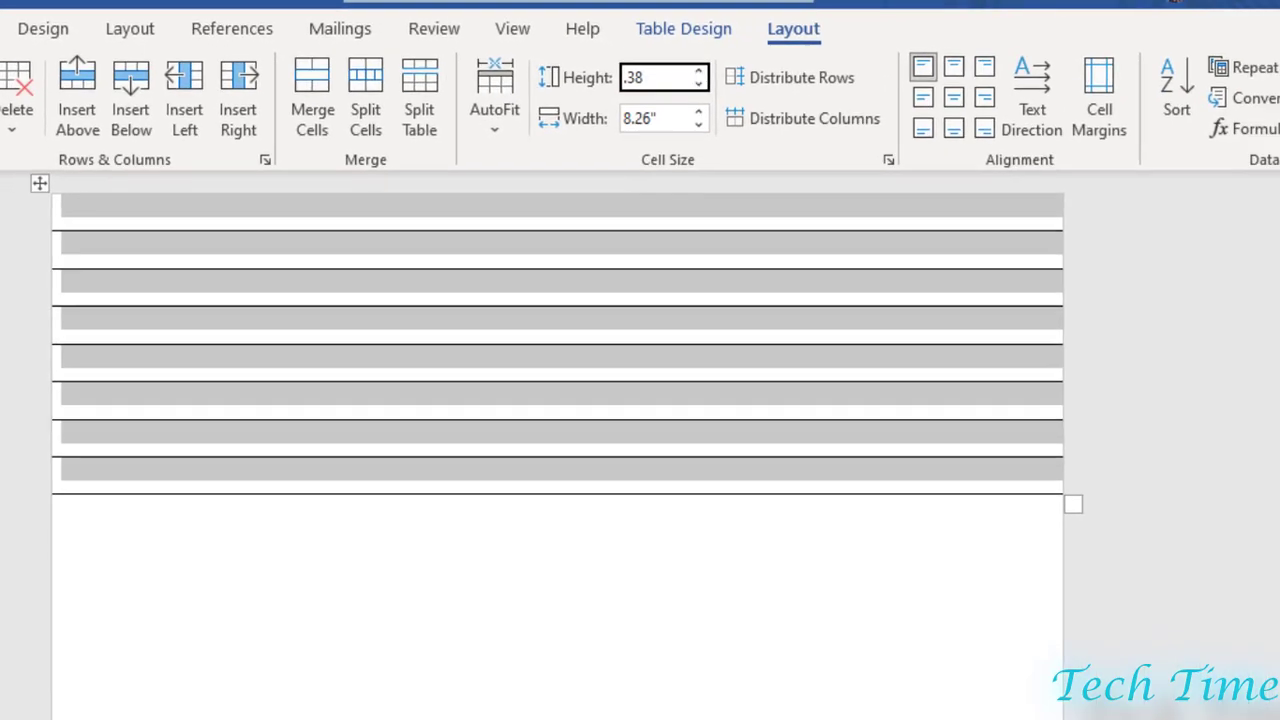
pyautogui.click(748, 655)
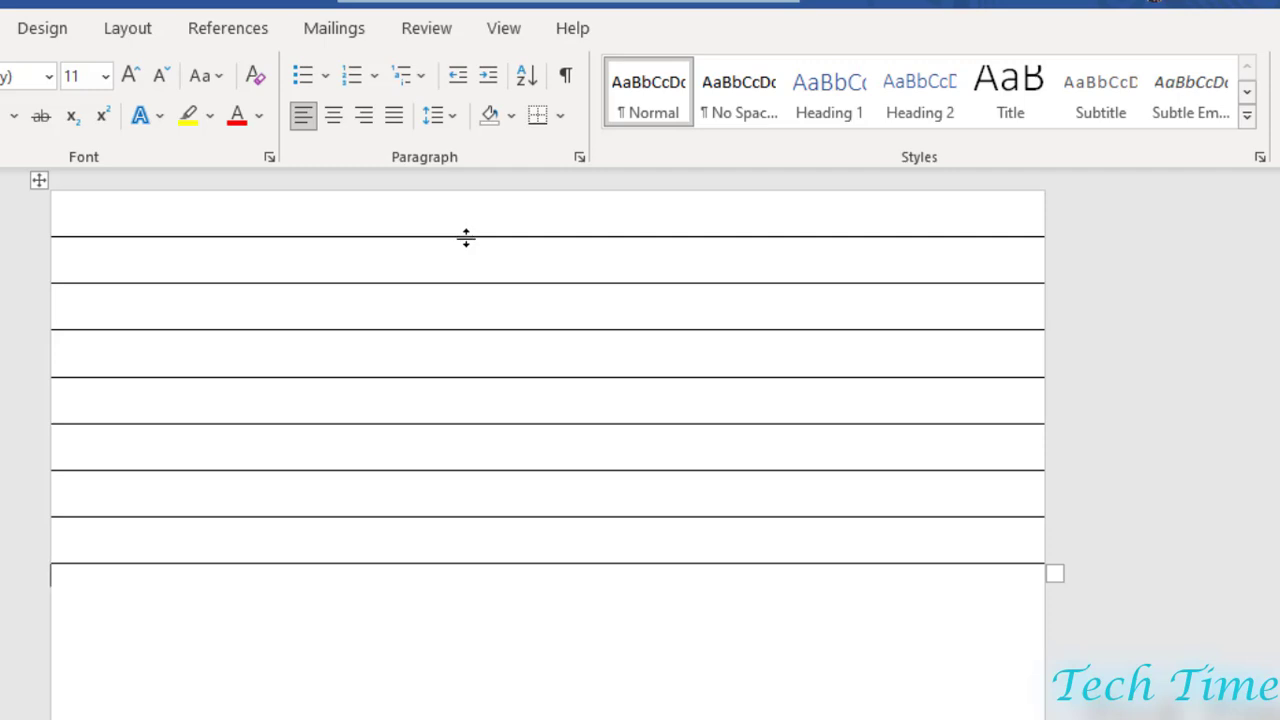
pyautogui.moveTo(466, 237); pyautogui.dragTo(480, 394)
# - Append new rows after the table's last row until the ruled lines extend far down the page
pyautogui.scroll(-3, 480, 394)
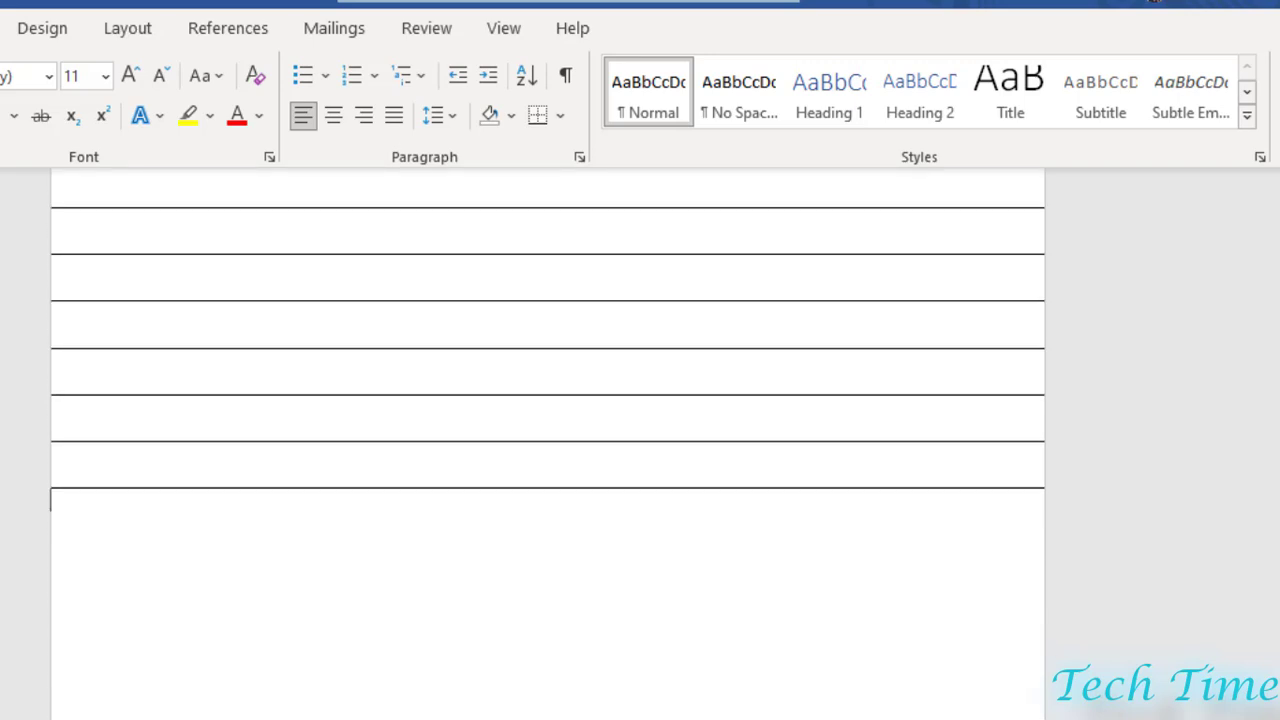
pyautogui.click(70, 469)
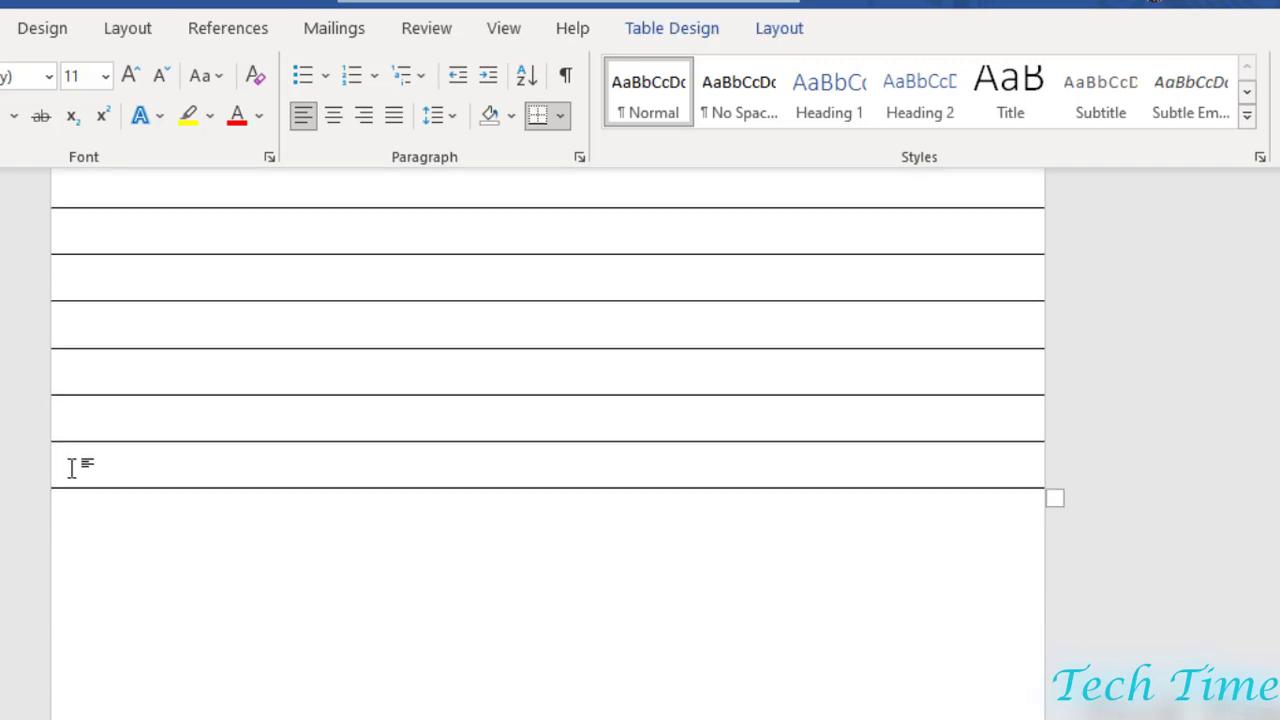
pyautogui.press('Tab')
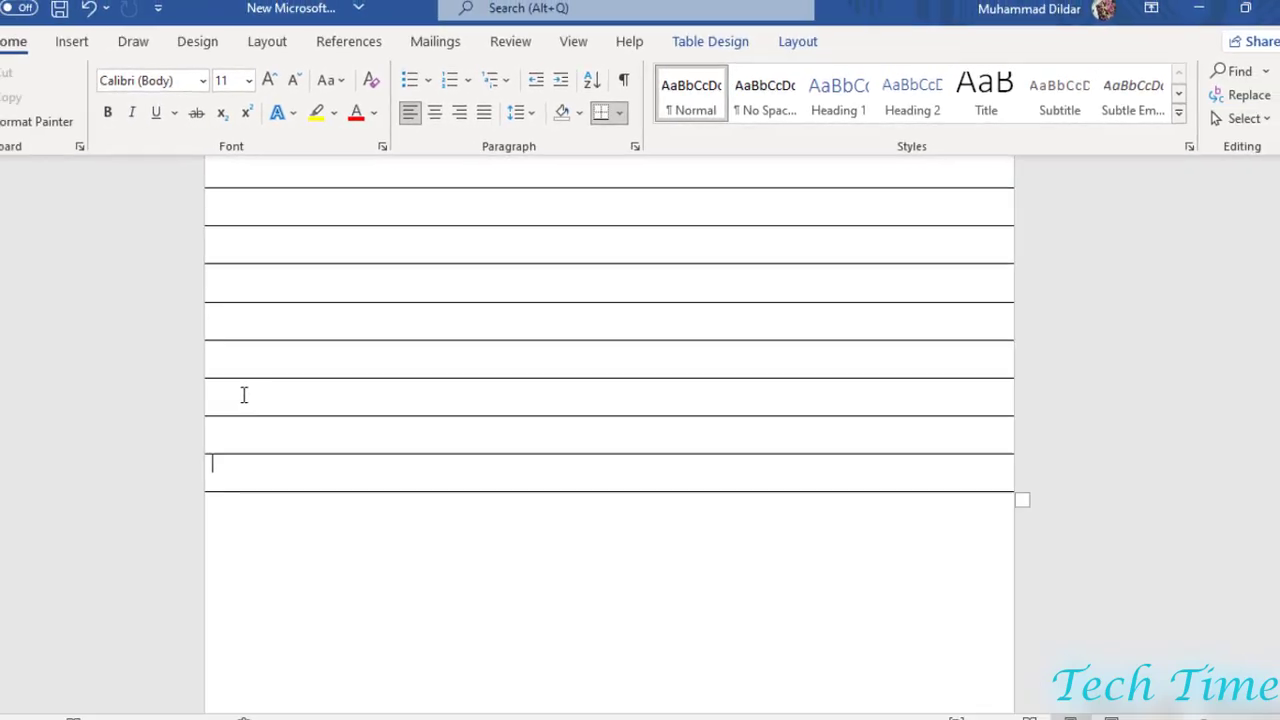
pyautogui.press('Tab')
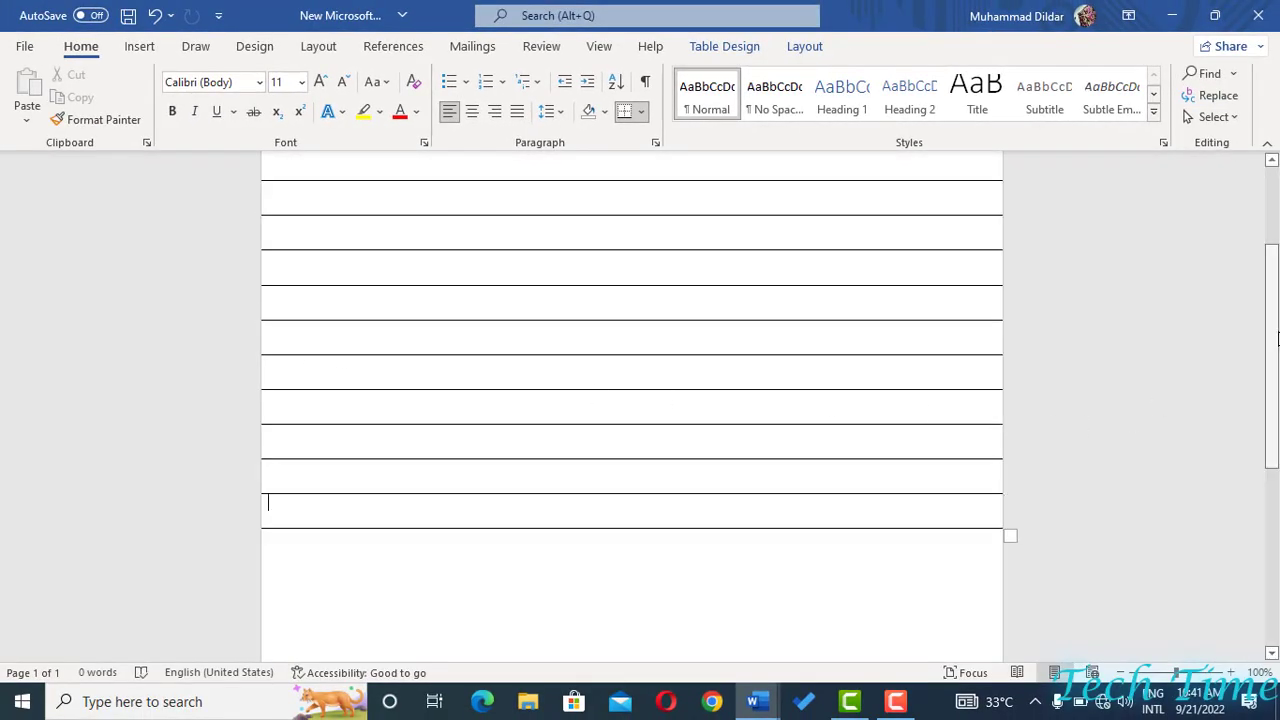
pyautogui.moveTo(1277, 340); pyautogui.dragTo(1277, 430)
pyautogui.press('Tab')
pyautogui.press('Tab')
pyautogui.press('Tab')
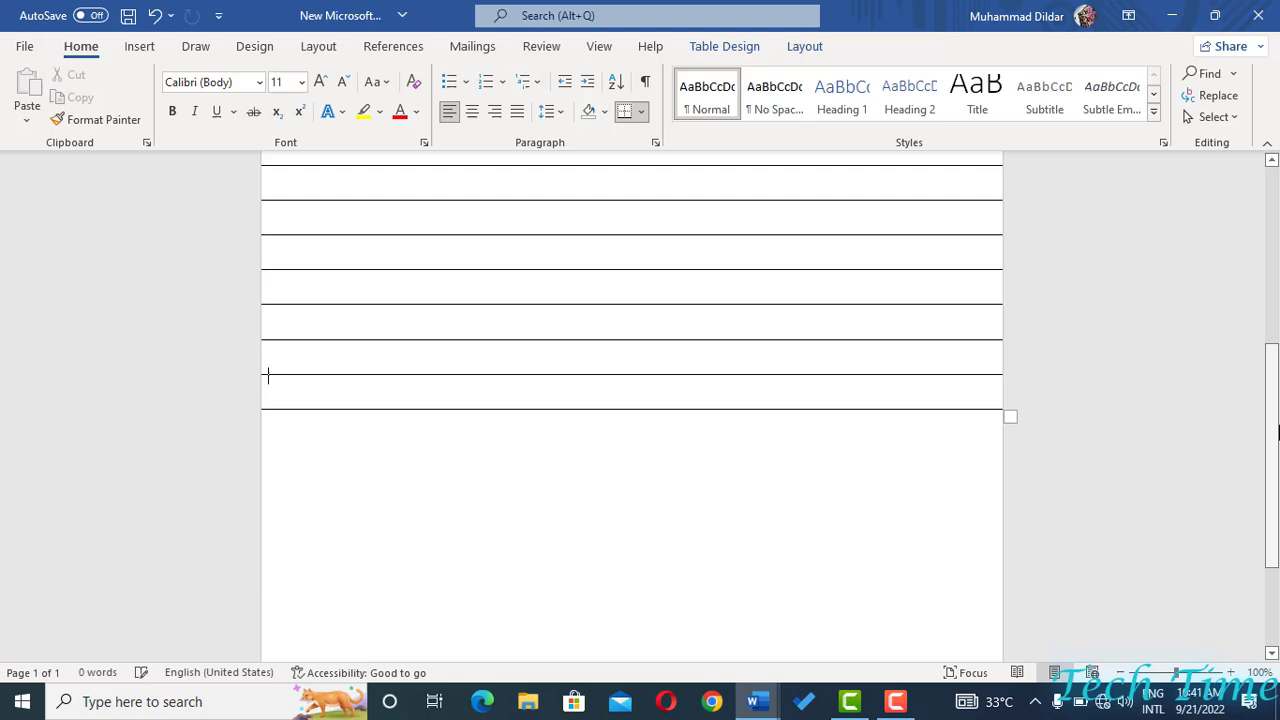
pyautogui.press('Tab')
pyautogui.press('Tab')
pyautogui.press('Tab')
pyautogui.press('Tab')
pyautogui.press('Tab')
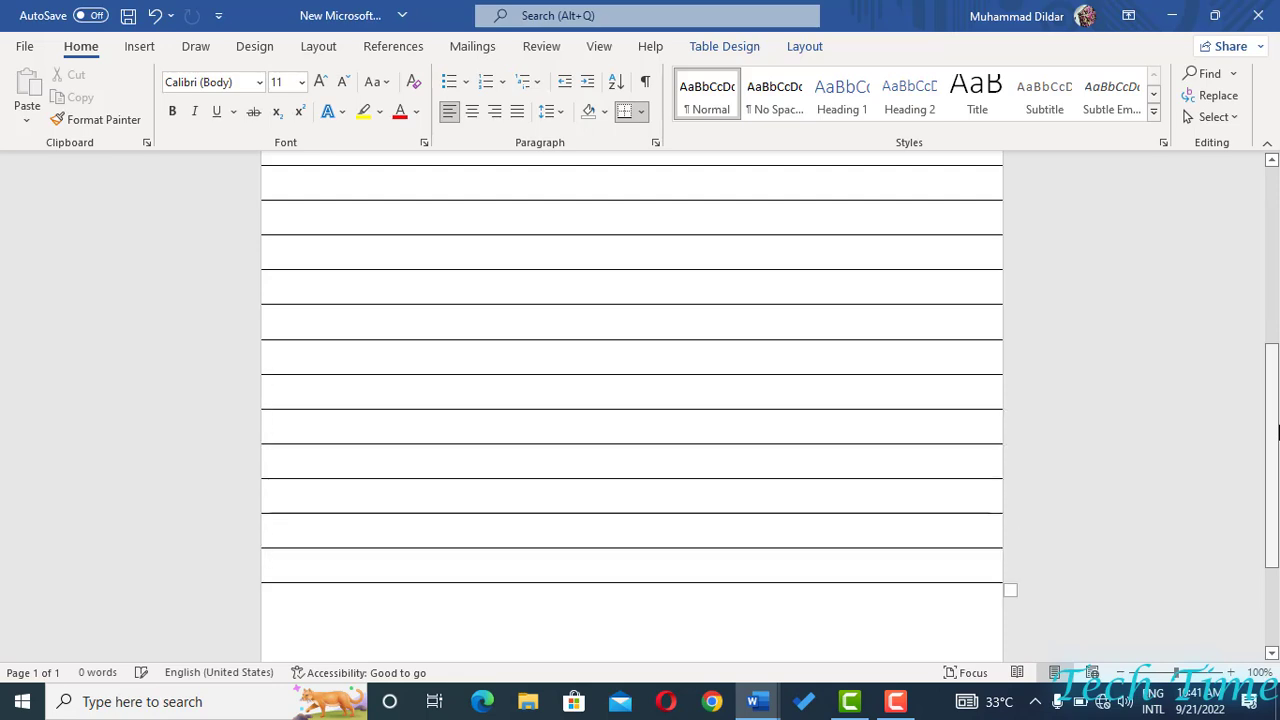
# - Draw a straight horizontal line across the full page width in the lower part of the header row and make its outline red
pyautogui.scroll(5, 715, 390)
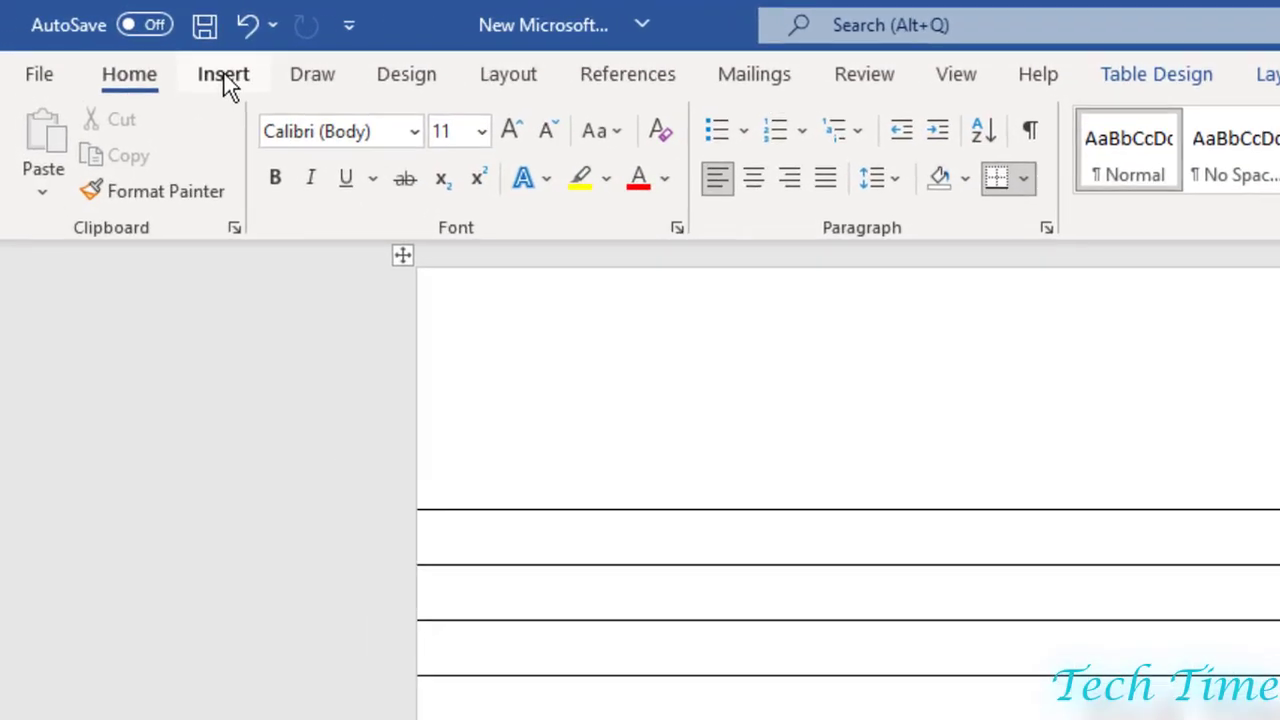
pyautogui.click(139, 46)
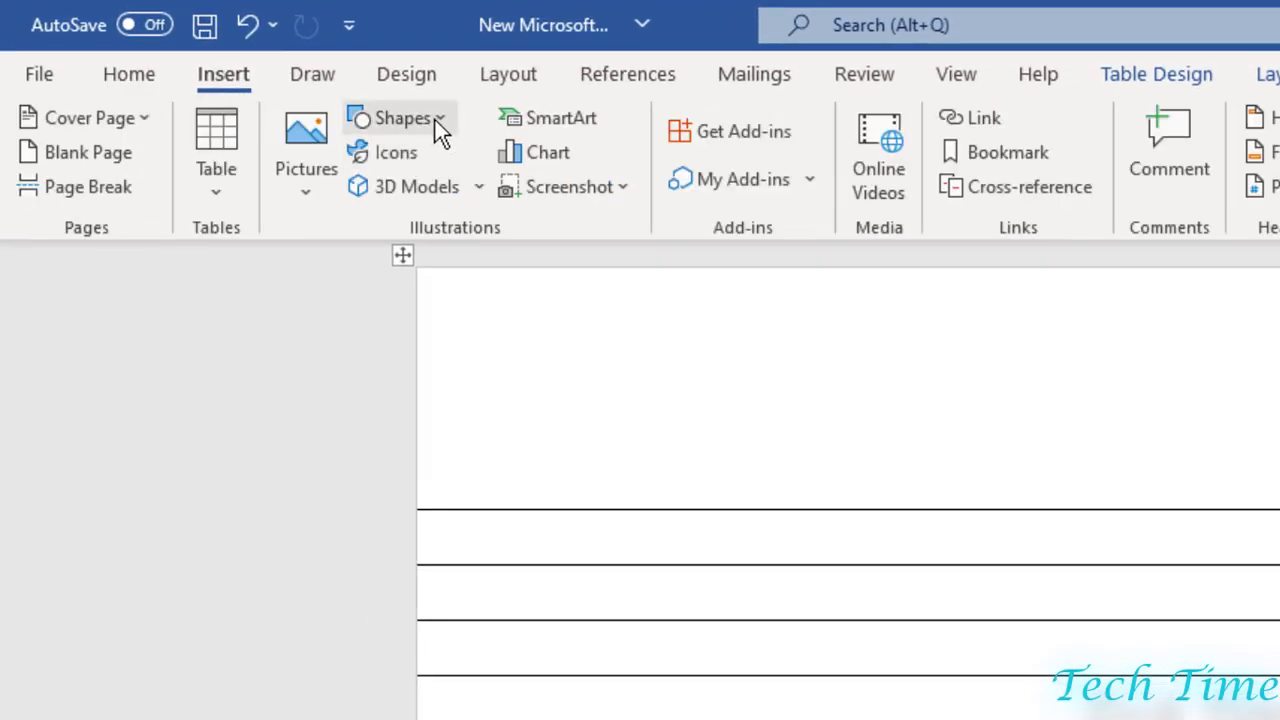
pyautogui.click(437, 116)
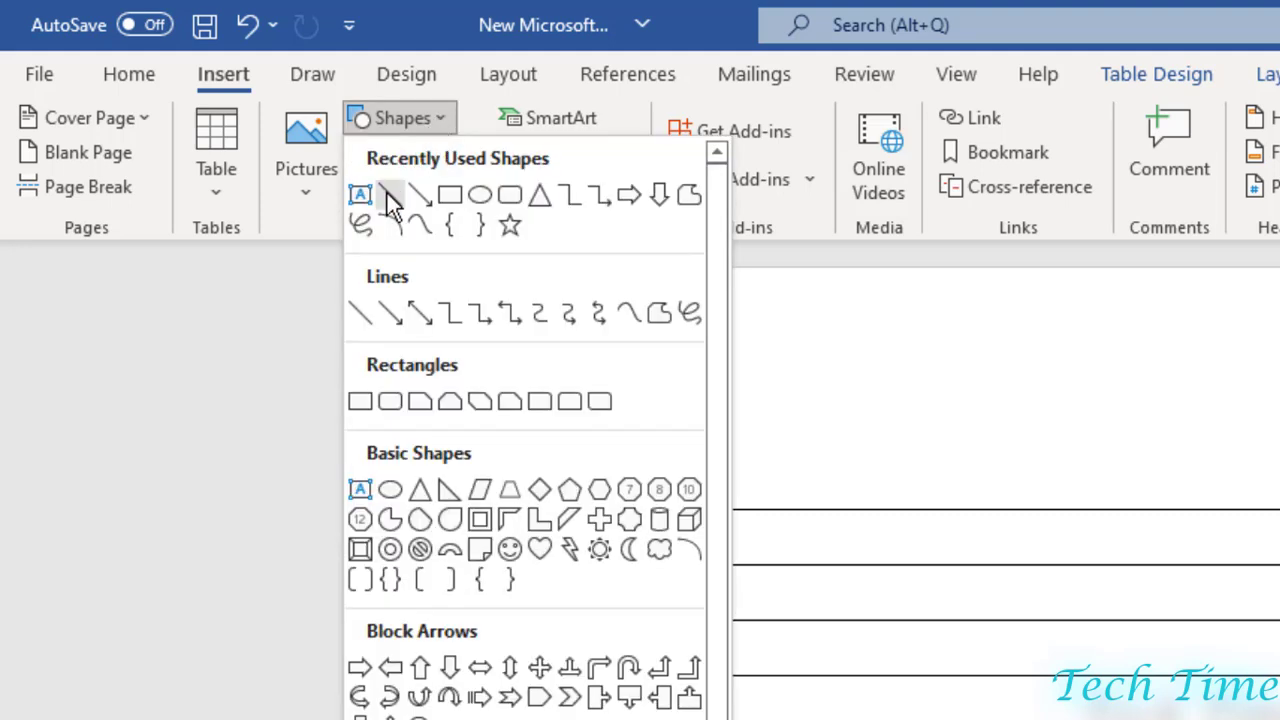
pyautogui.click(387, 193)
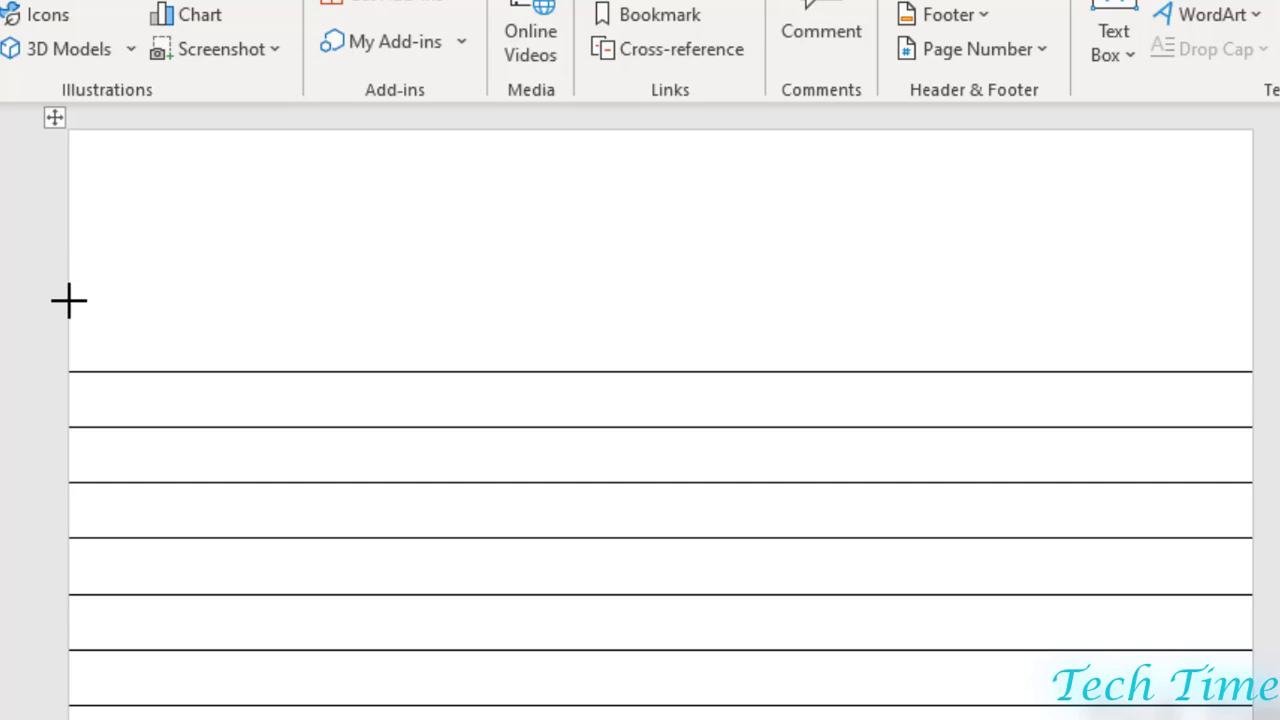
pyautogui.moveTo(69, 300); pyautogui.dragTo(1252, 300)
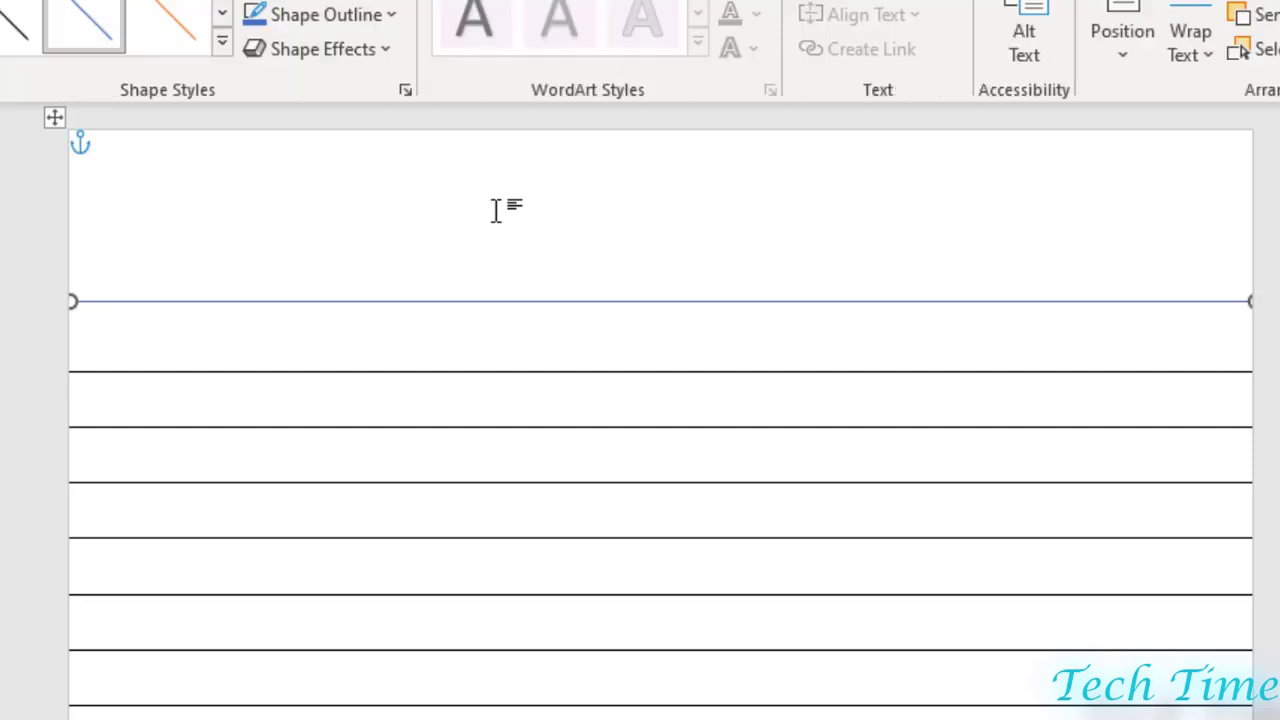
pyautogui.click(376, 14)
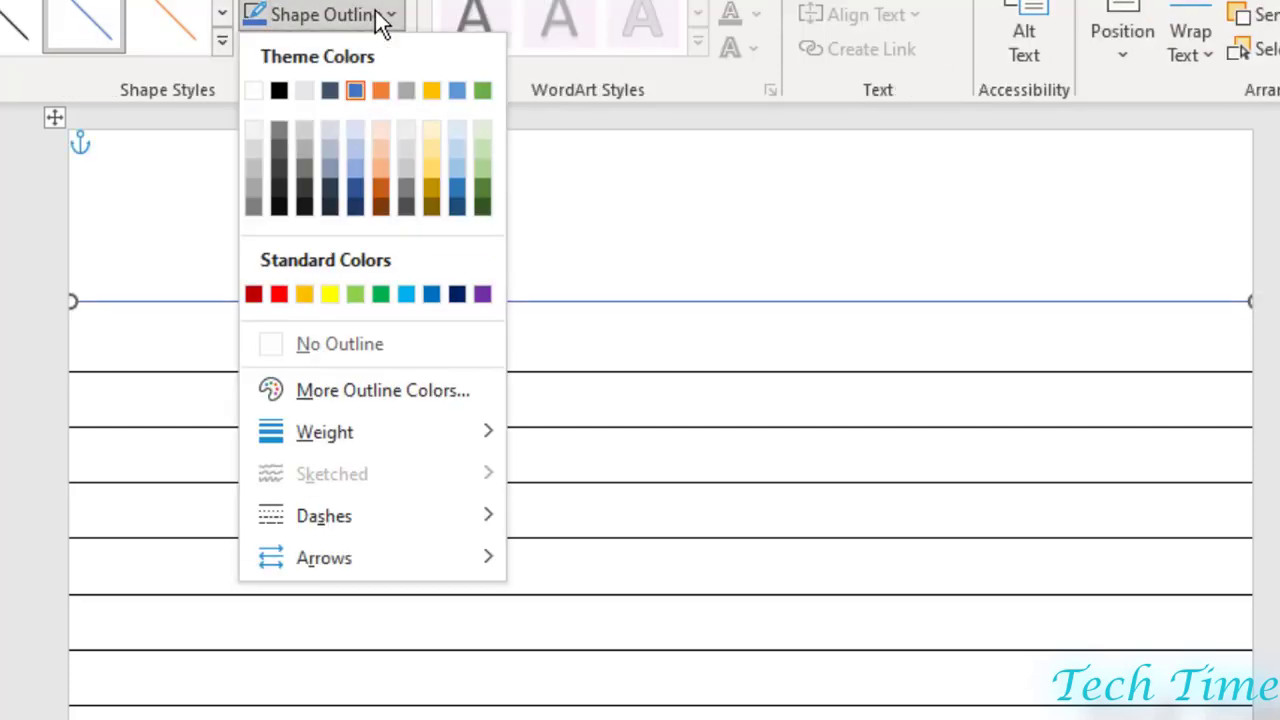
pyautogui.click(279, 294)
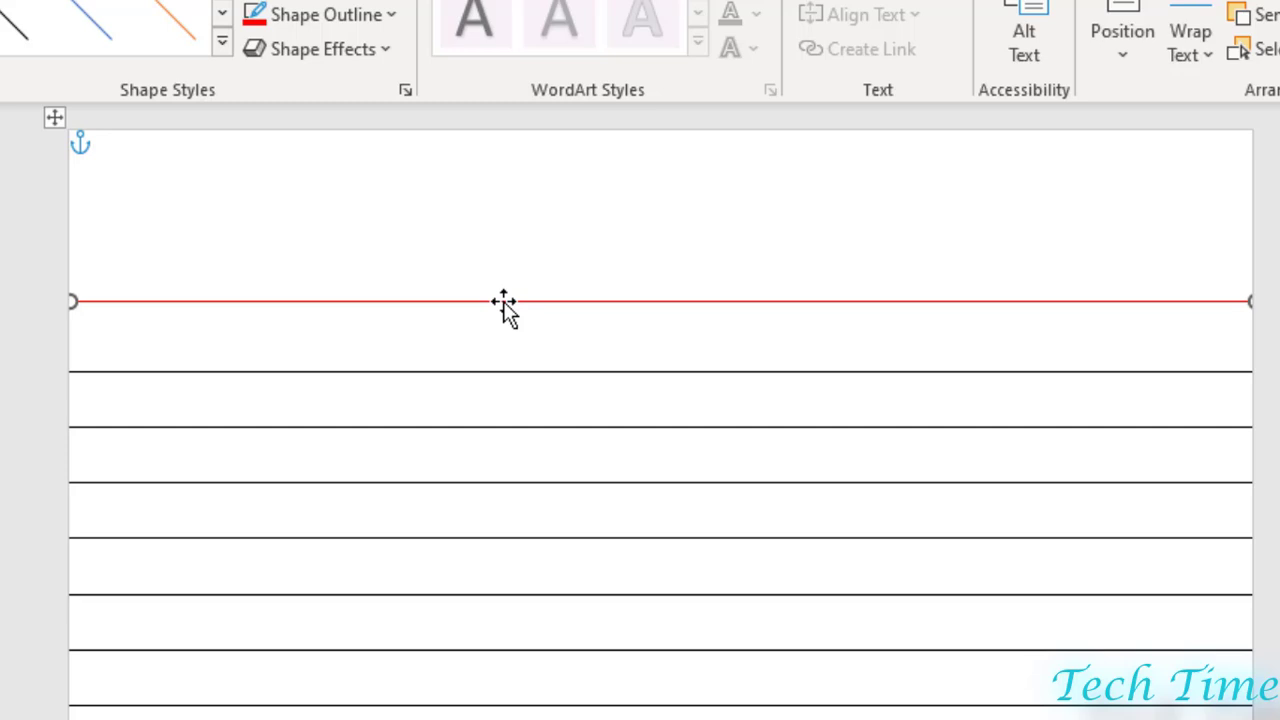
# - Duplicate the red header line slightly above the original to form a closely spaced double line
pyautogui.moveTo(504, 302); pyautogui.dragTo(506, 294)
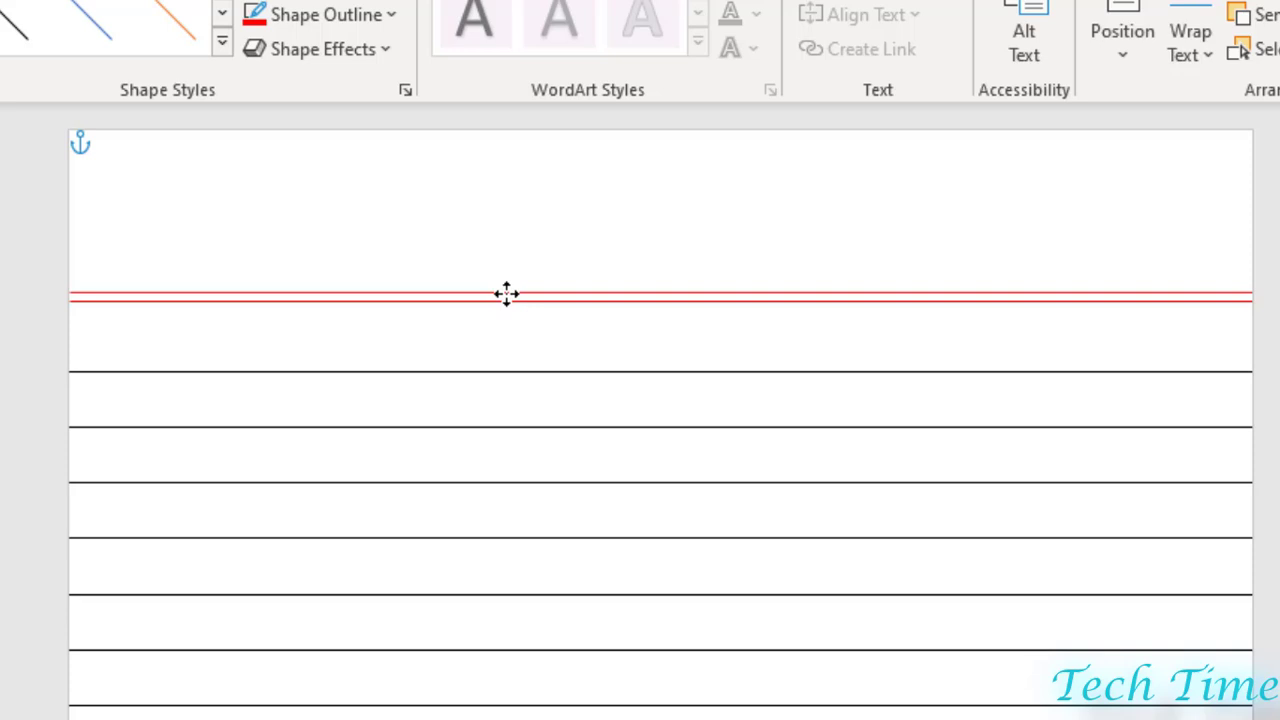
pyautogui.moveTo(506, 293); pyautogui.dragTo(506, 294)
pyautogui.click(506, 294)
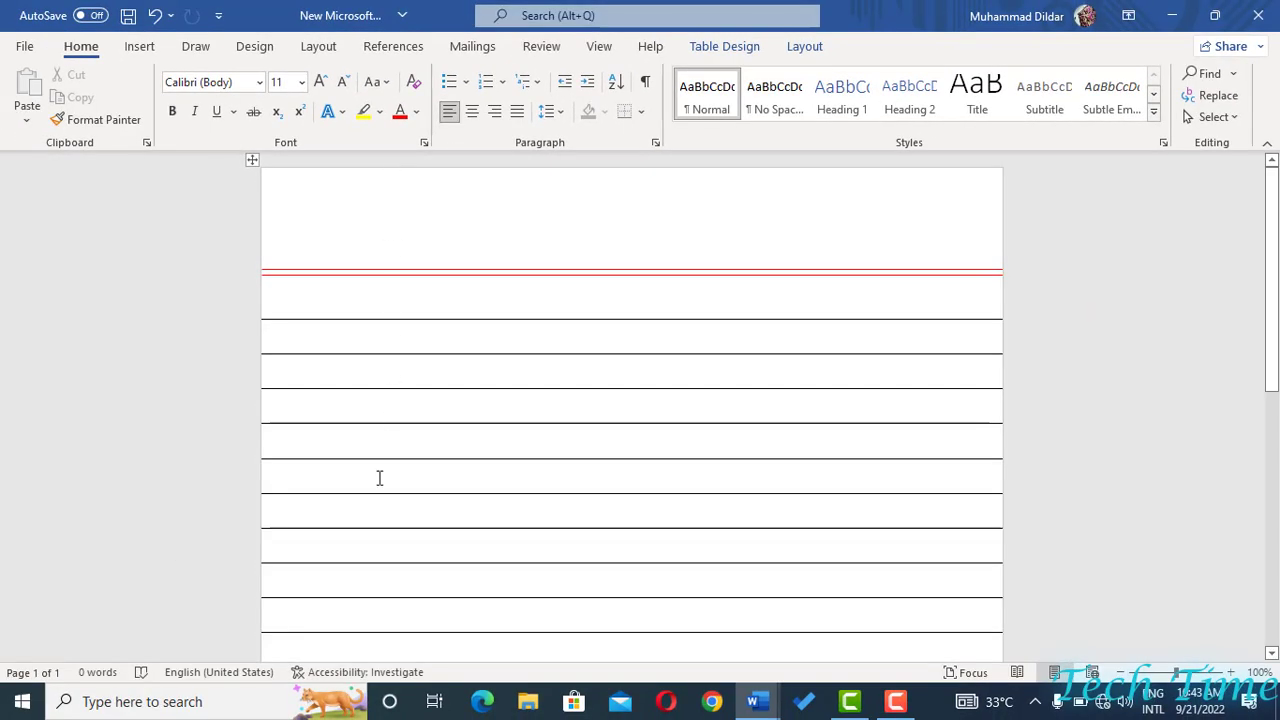
# - Draw a vertical line about 11.83" long down the full page near its left side and make its outline red
pyautogui.click(140, 48)
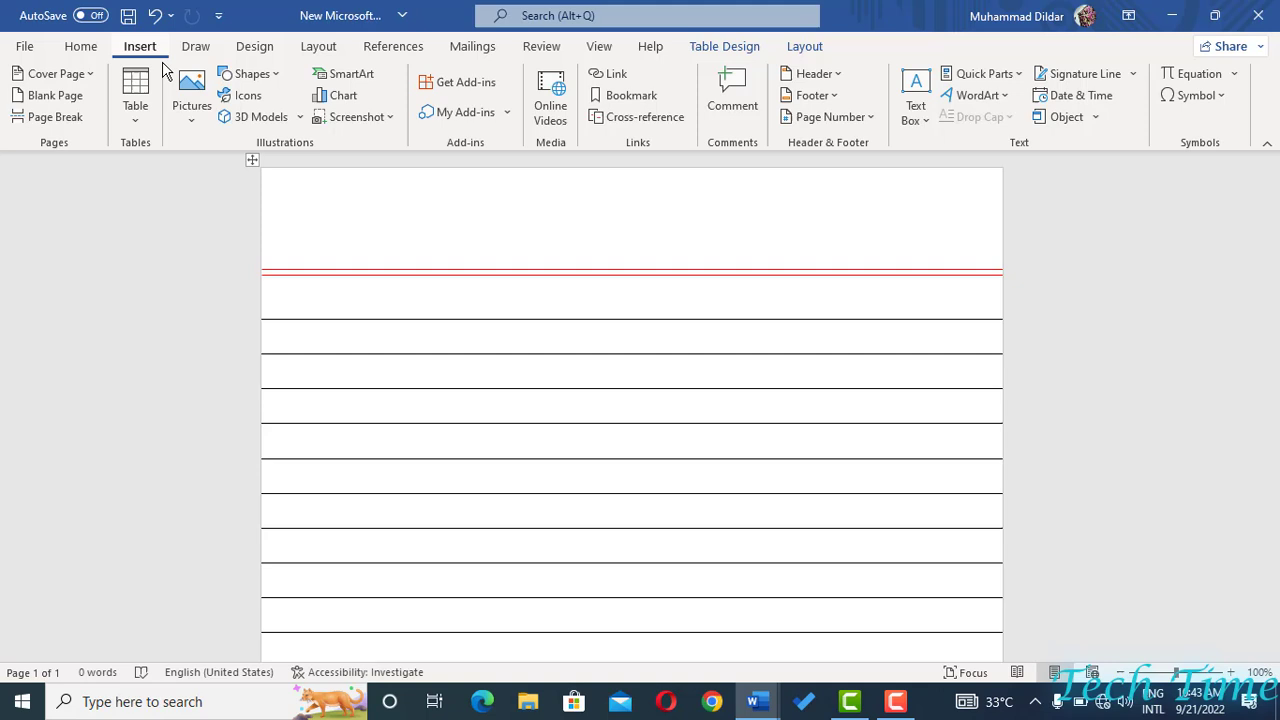
pyautogui.click(250, 75)
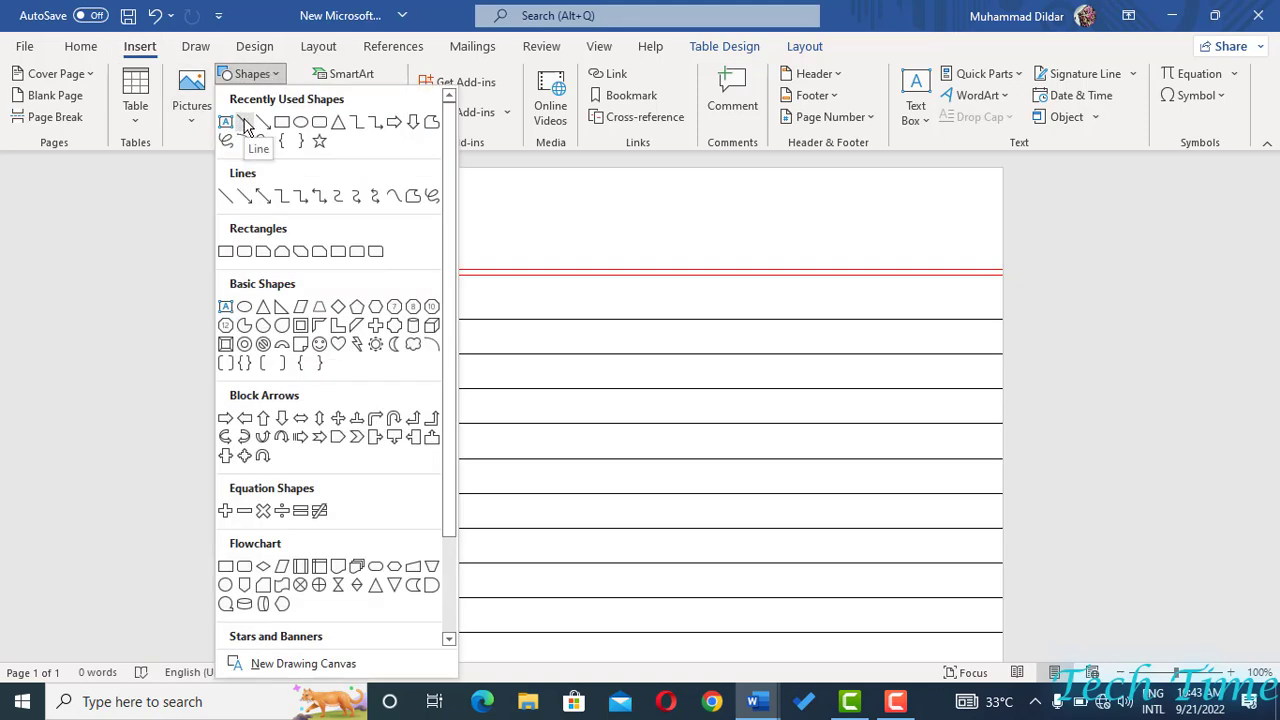
pyautogui.click(244, 121)
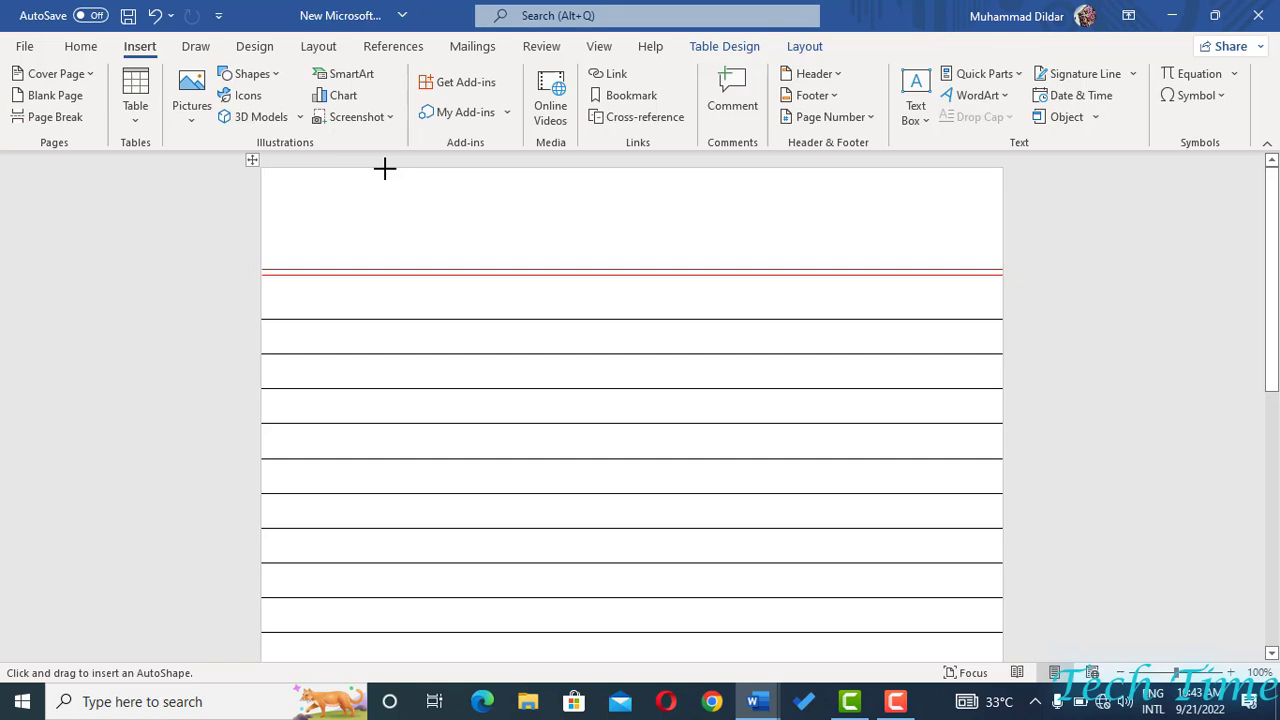
pyautogui.moveTo(385, 168)
pyautogui.mouseDown()
pyautogui.moveTo(397, 329)
pyautogui.moveTo(383, 655)
pyautogui.mouseUp()
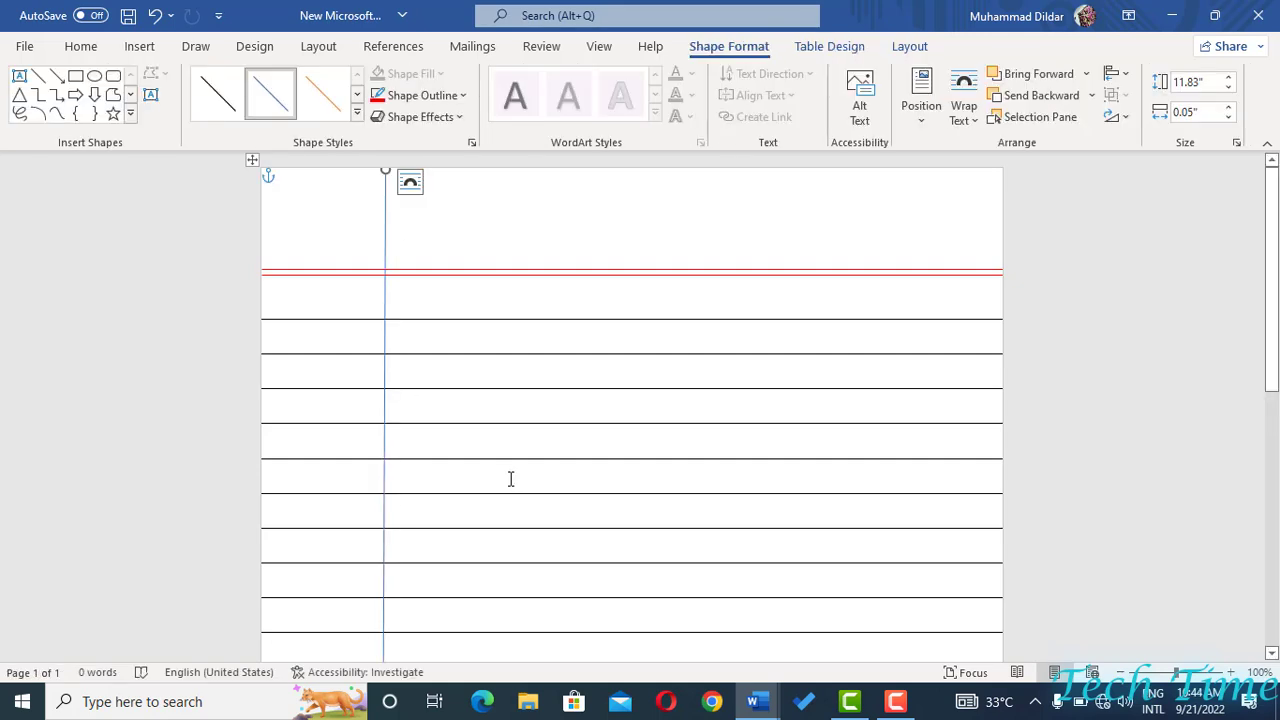
pyautogui.click(443, 98)
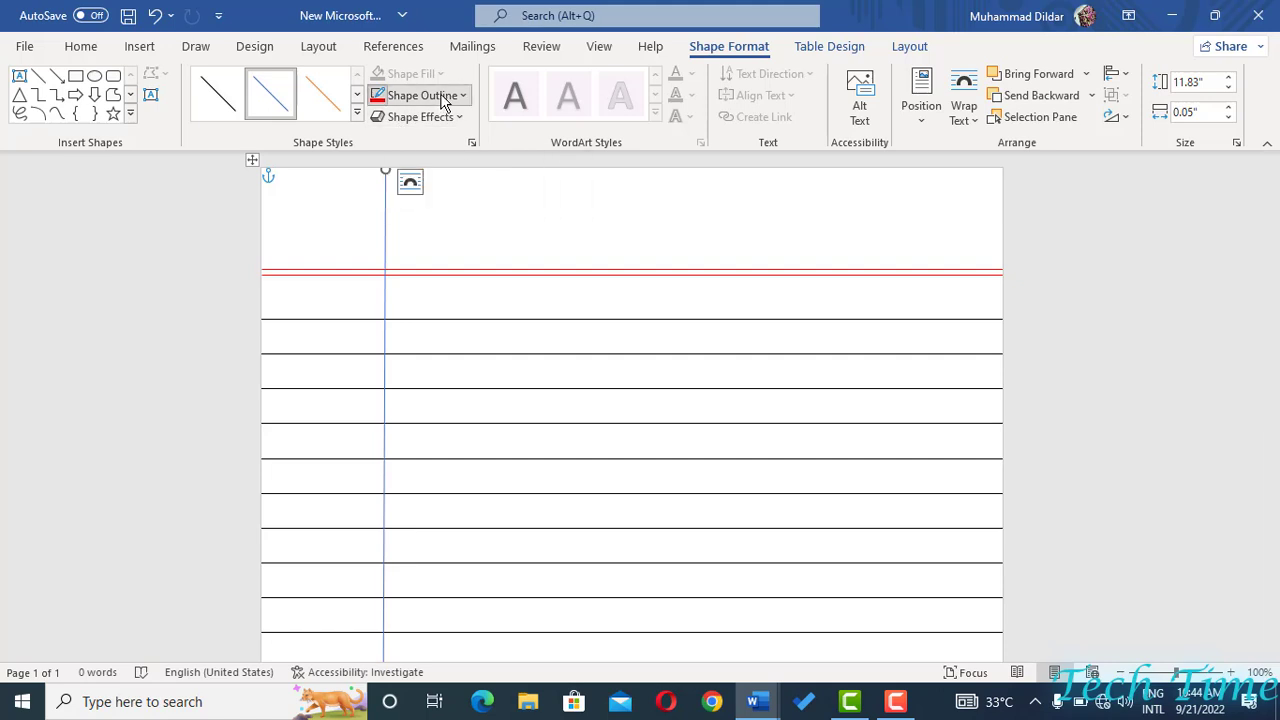
pyautogui.click(395, 276)
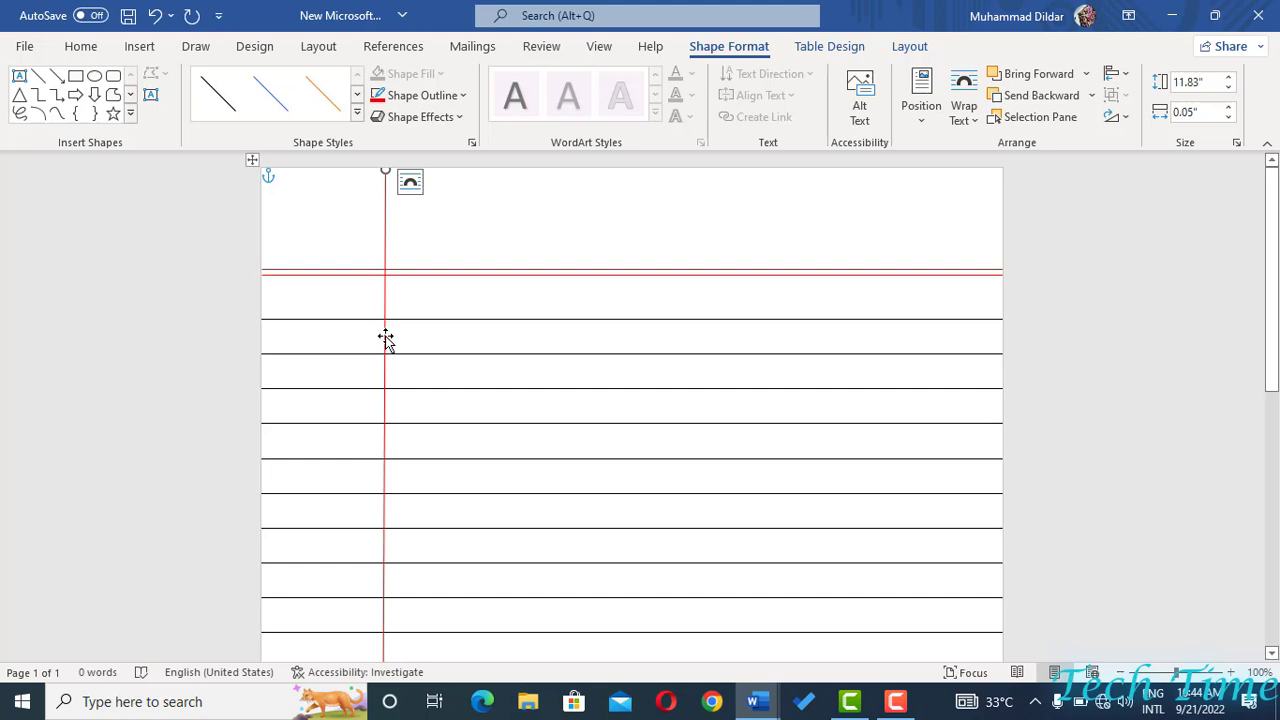
# - Duplicate the red vertical line slightly to the left of the original to form a closely spaced double margin line
pyautogui.moveTo(386, 339); pyautogui.dragTo(381, 335)
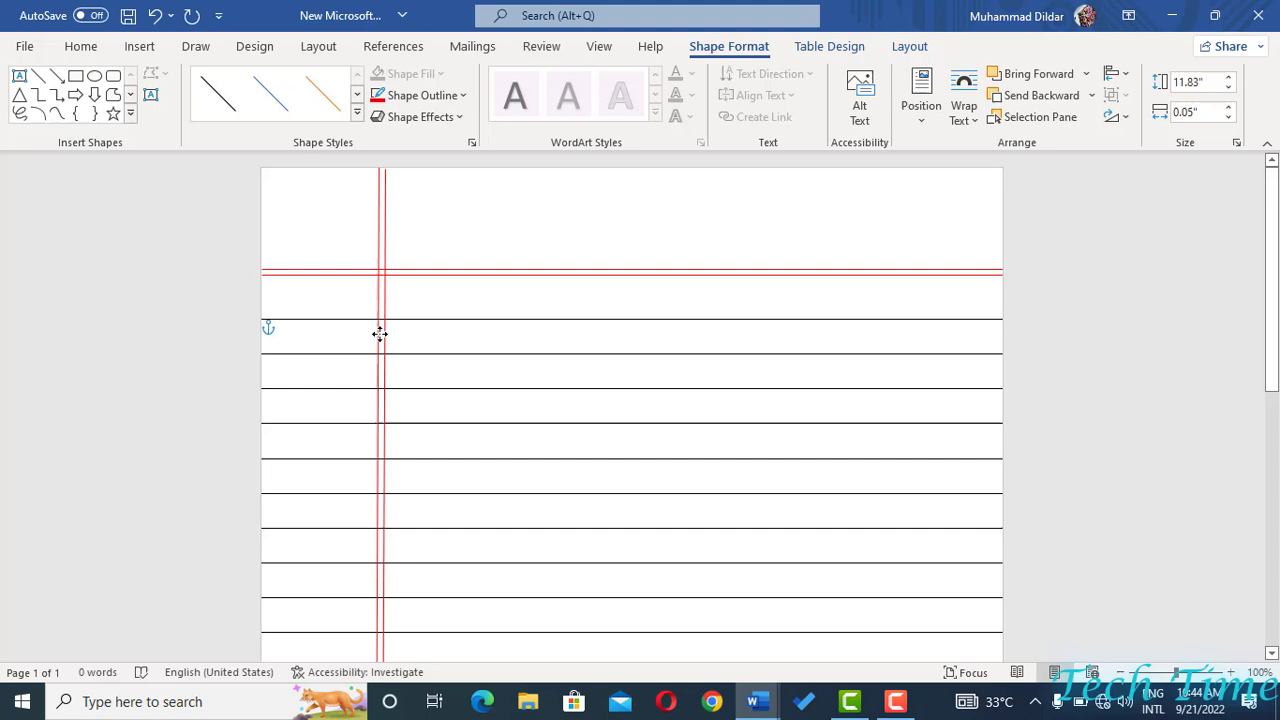
pyautogui.click(380, 333)
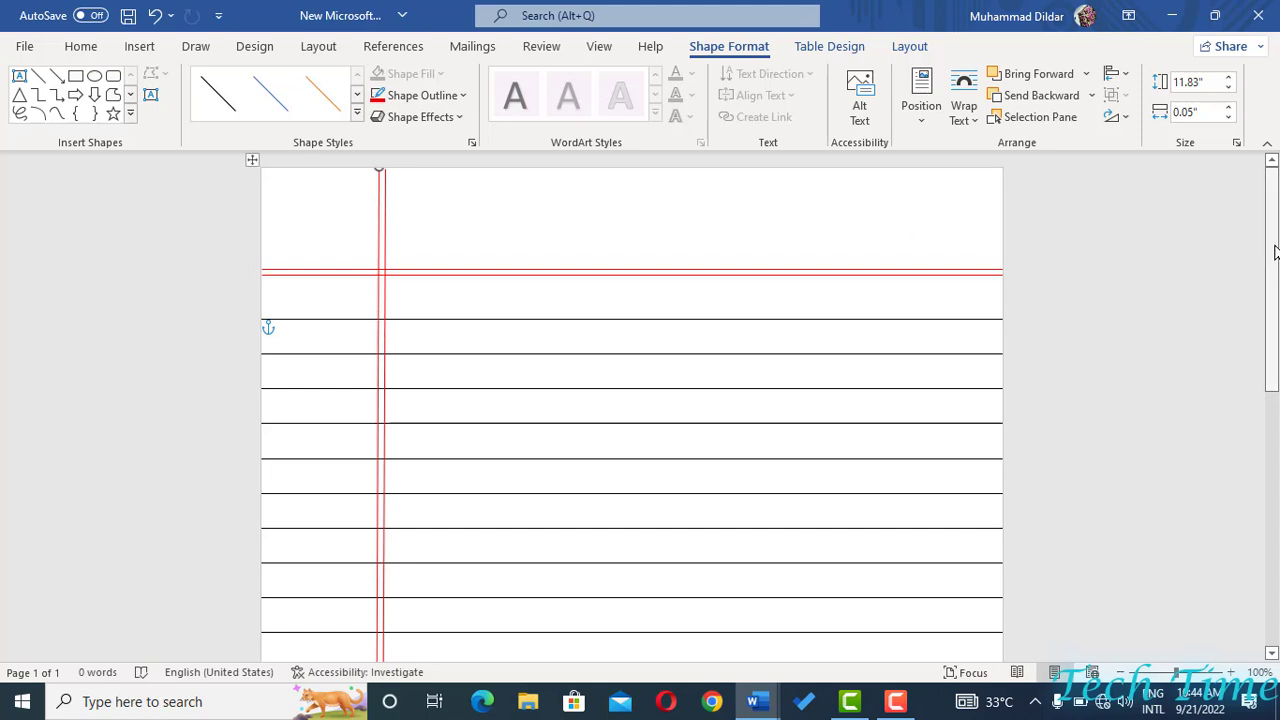
pyautogui.scroll(-3, 1275, 252)
pyautogui.scroll(3, 1237, 224)
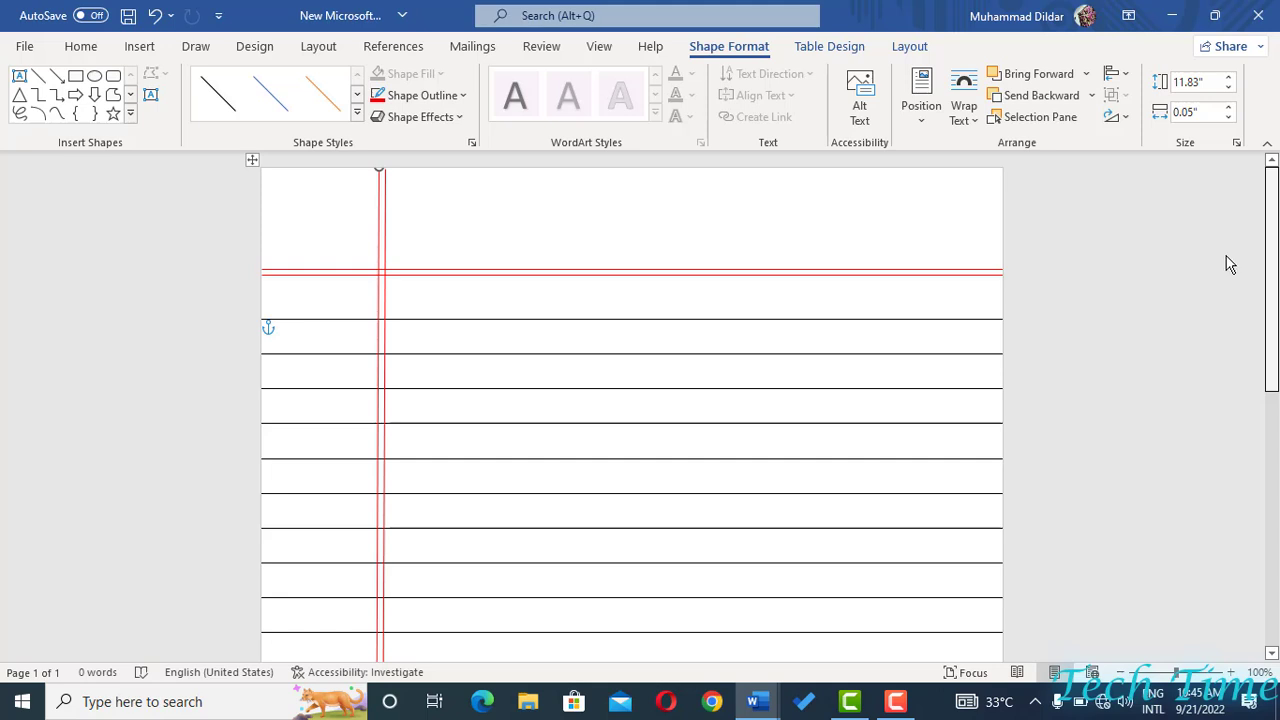
pyautogui.scroll(-3, 1230, 262)
pyautogui.scroll(3, 1220, 193)
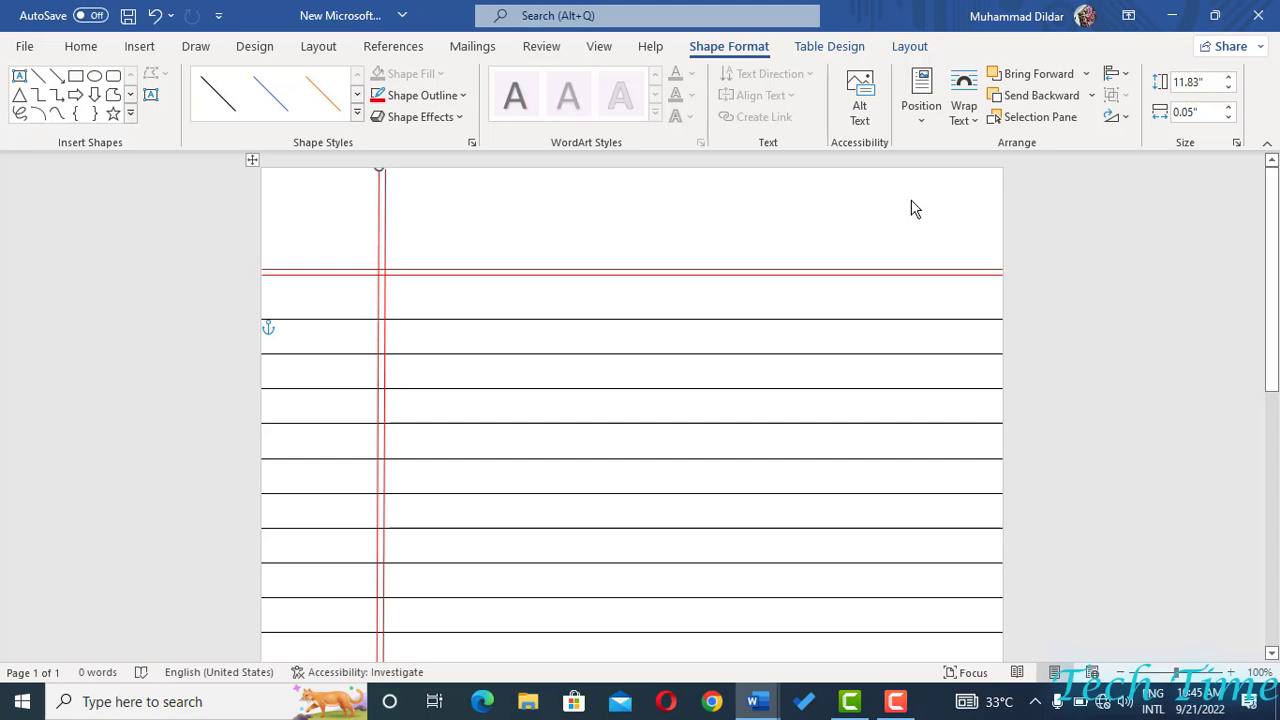
pyautogui.click(1118, 216)
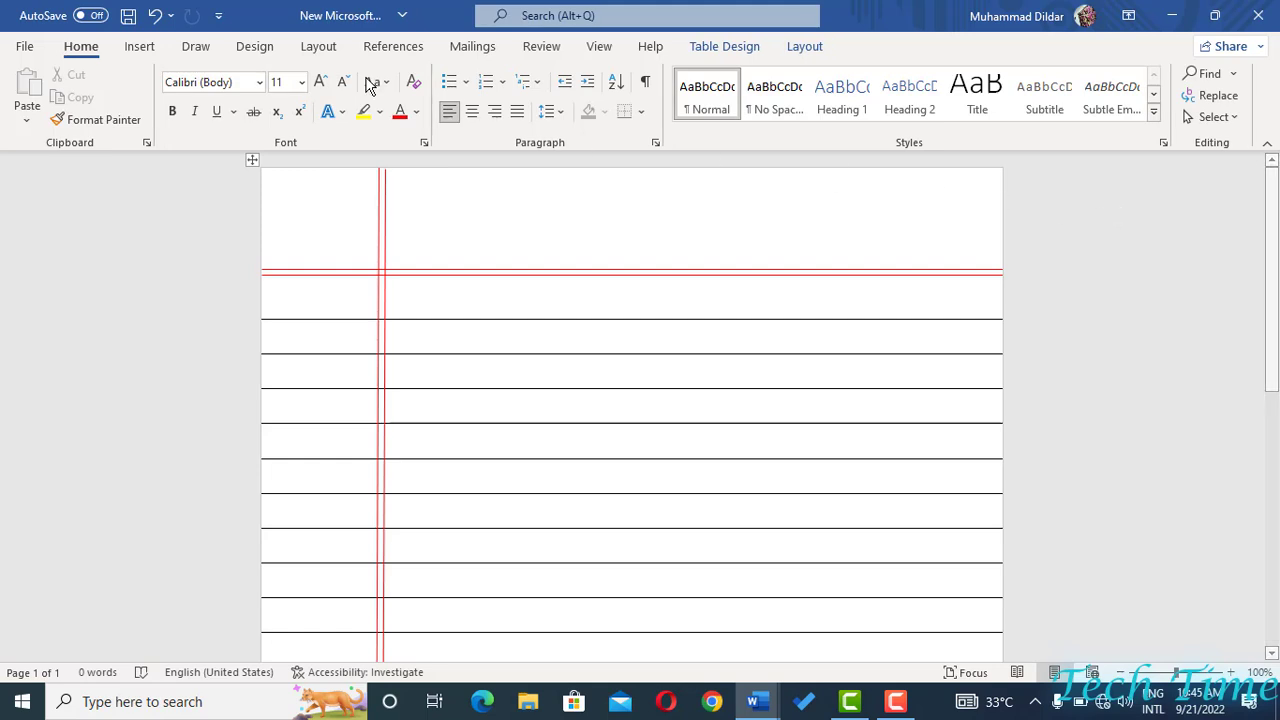
# - Draw a rounded rectangle about 0.6" high and 1.41" wide in the right part of the header area
pyautogui.click(140, 48)
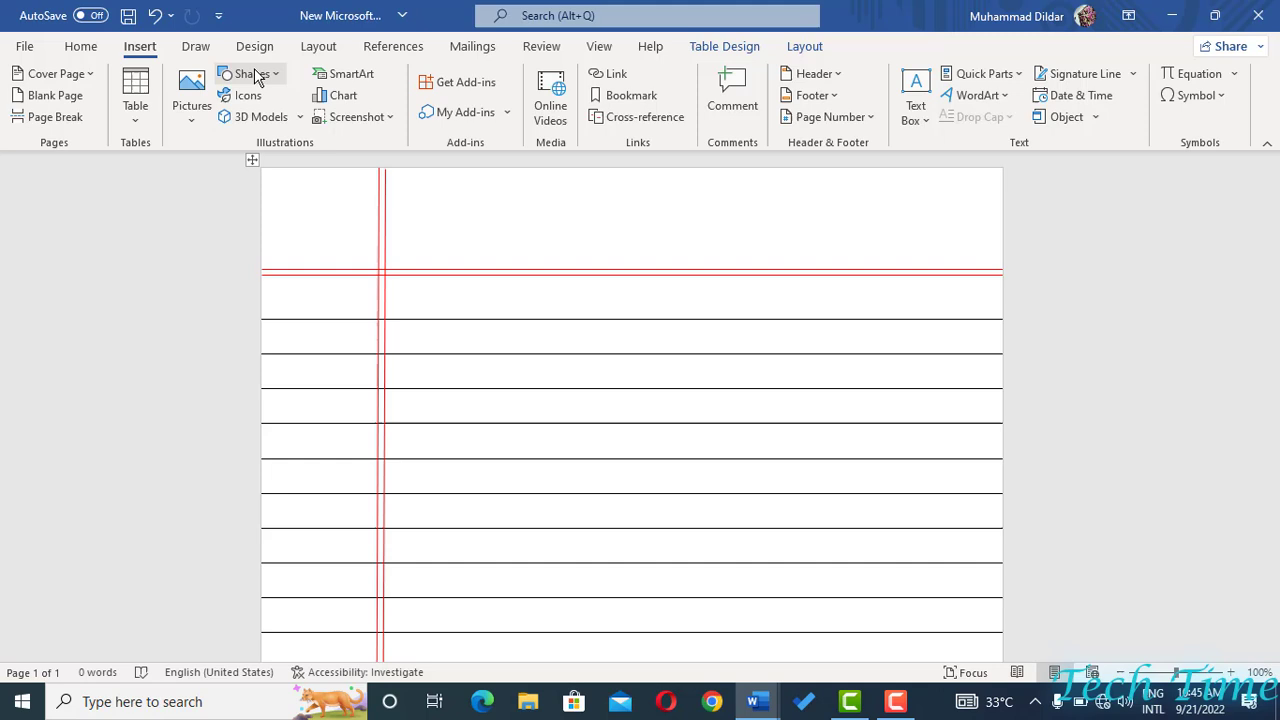
pyautogui.click(250, 75)
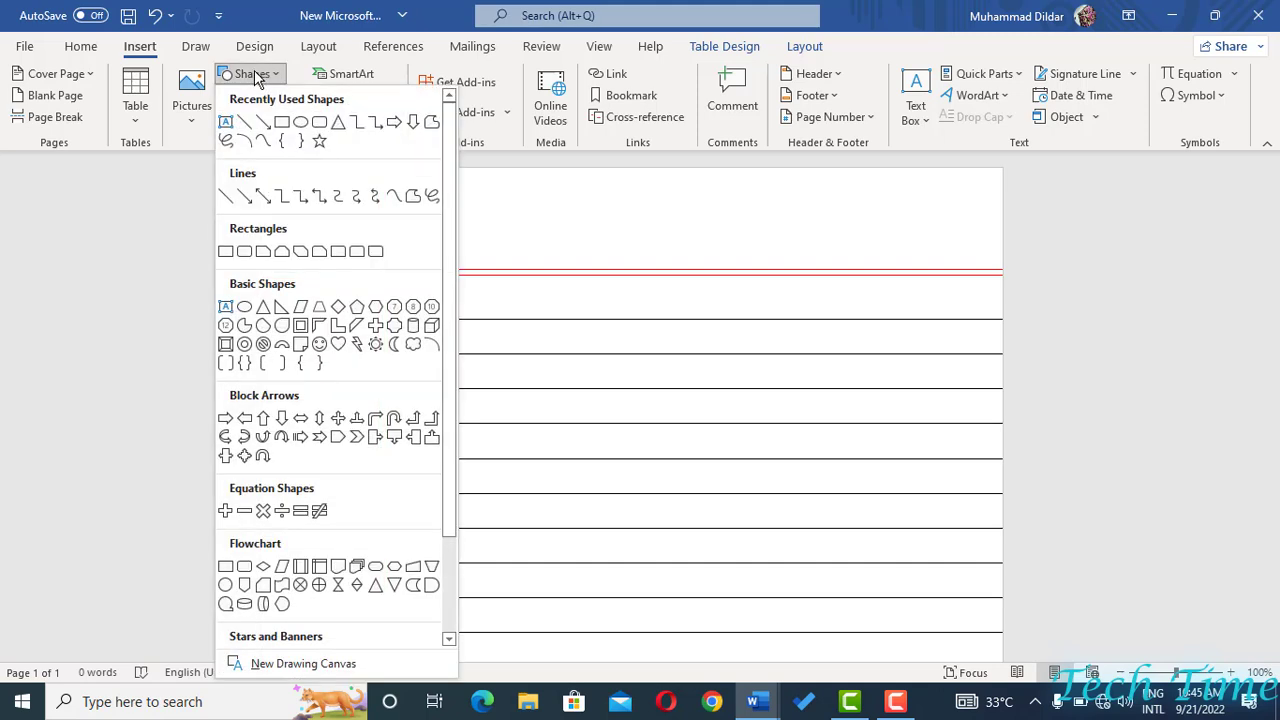
pyautogui.click(320, 125)
pyautogui.moveTo(752, 182); pyautogui.dragTo(879, 237)
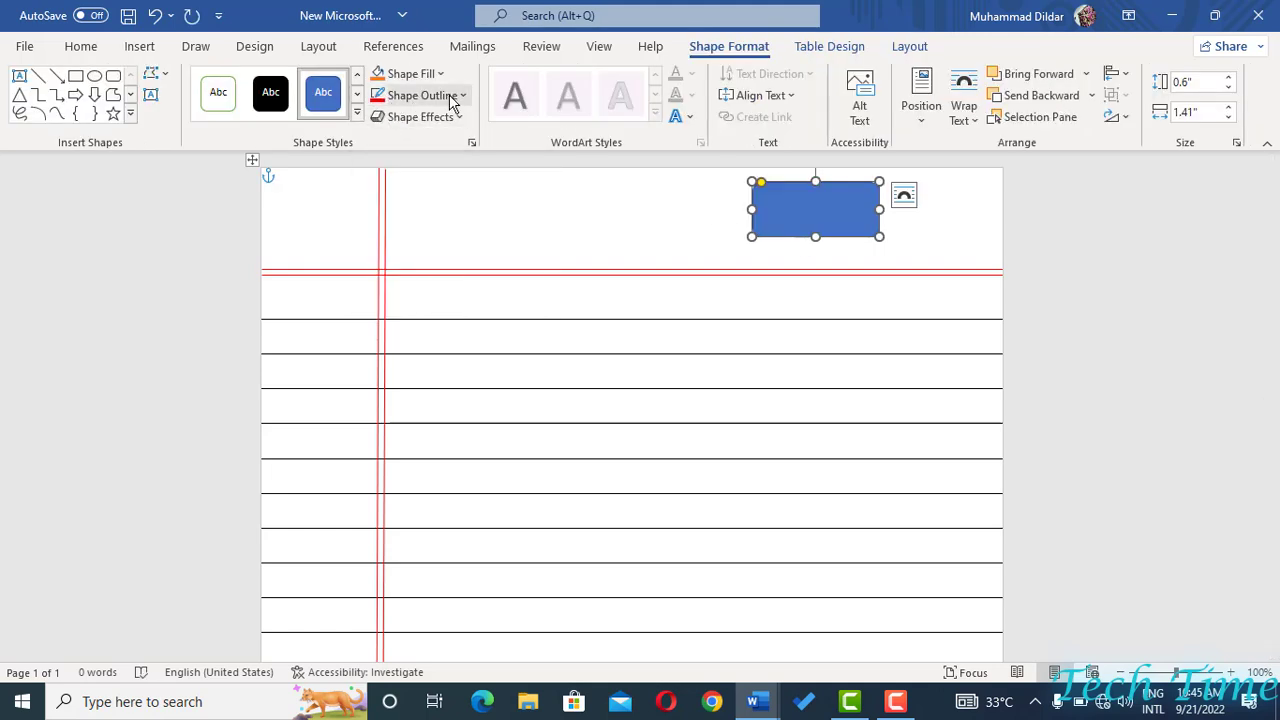
# - Give the rounded rectangle a white fill and a red outline
pyautogui.click(440, 97)
pyautogui.click(436, 76)
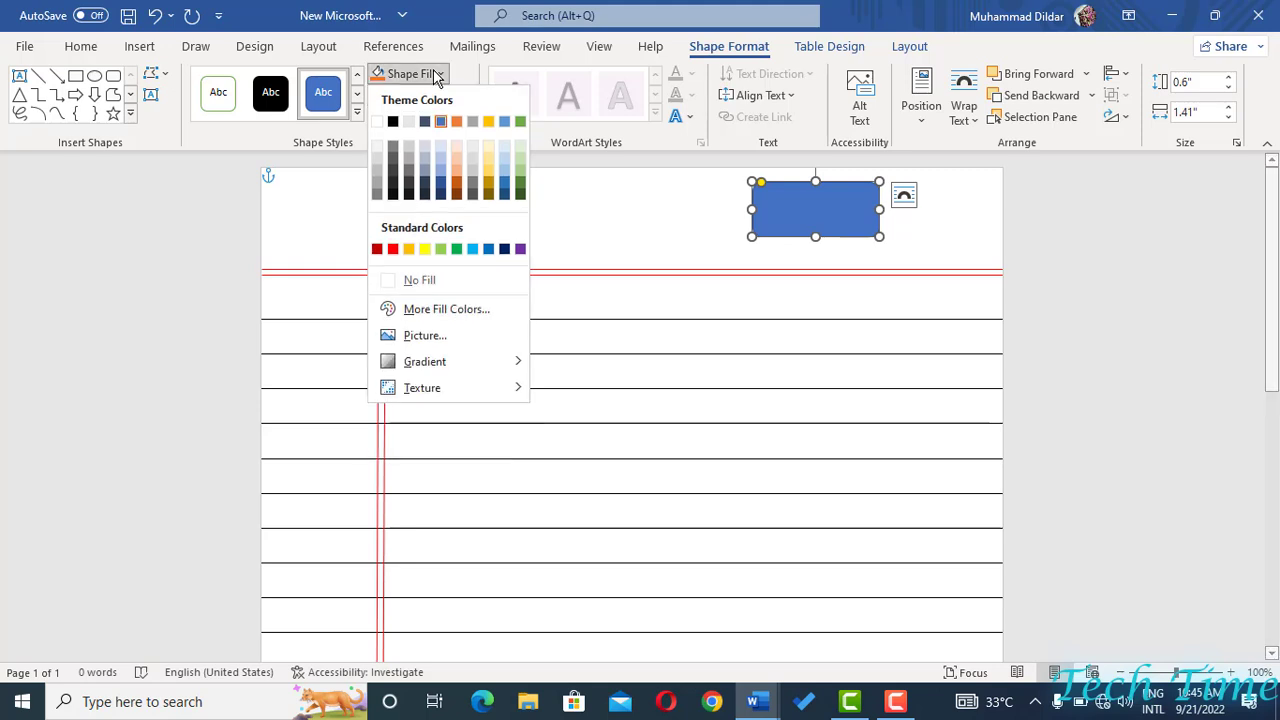
pyautogui.click(377, 122)
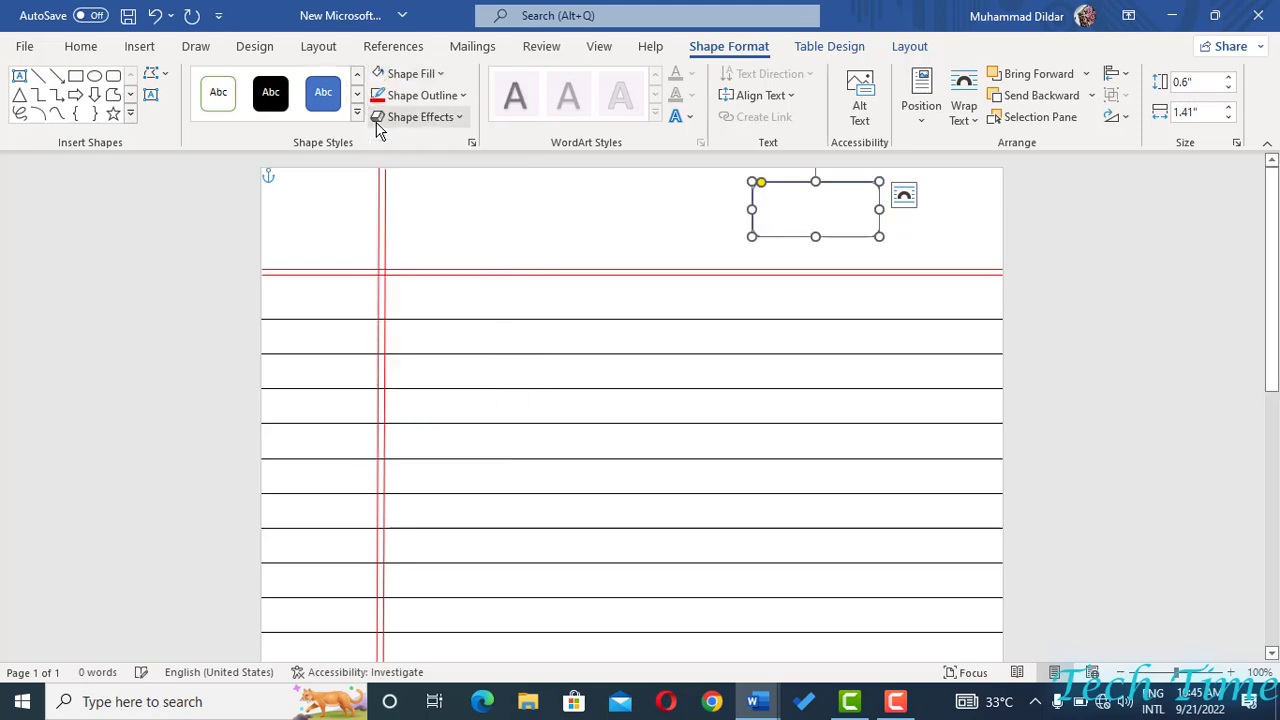
pyautogui.click(460, 96)
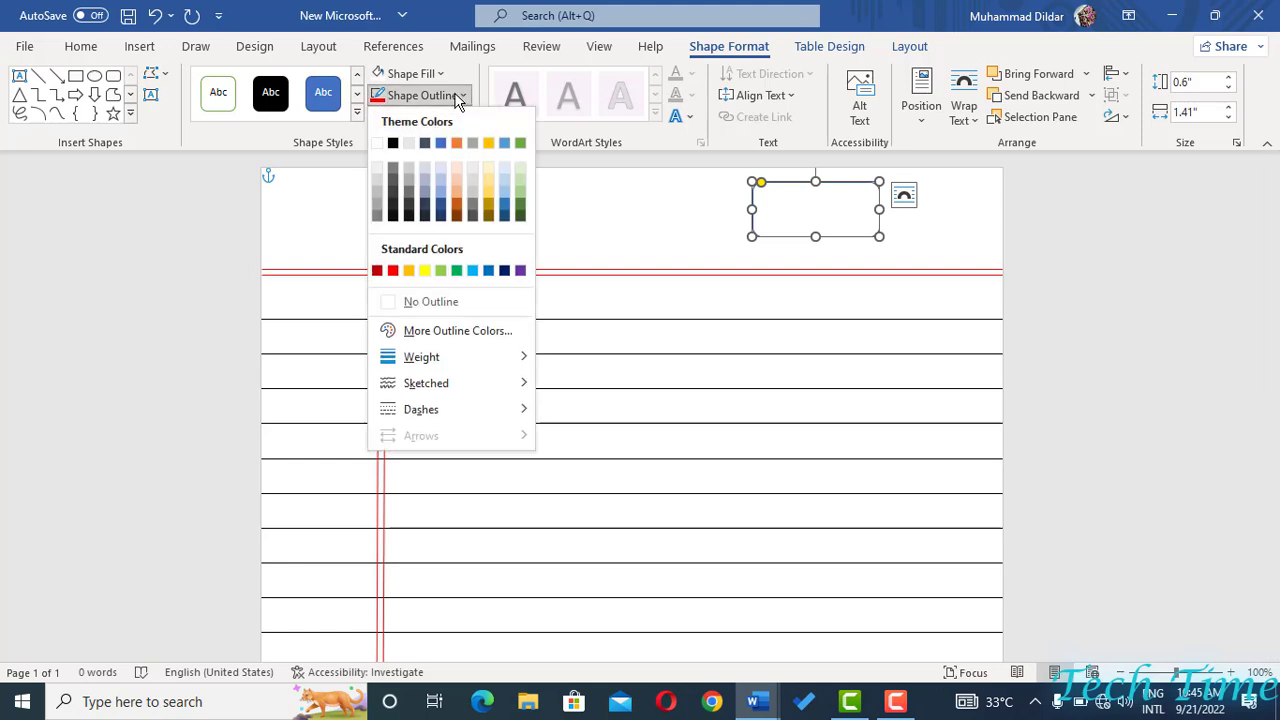
pyautogui.click(392, 271)
pyautogui.click(823, 200)
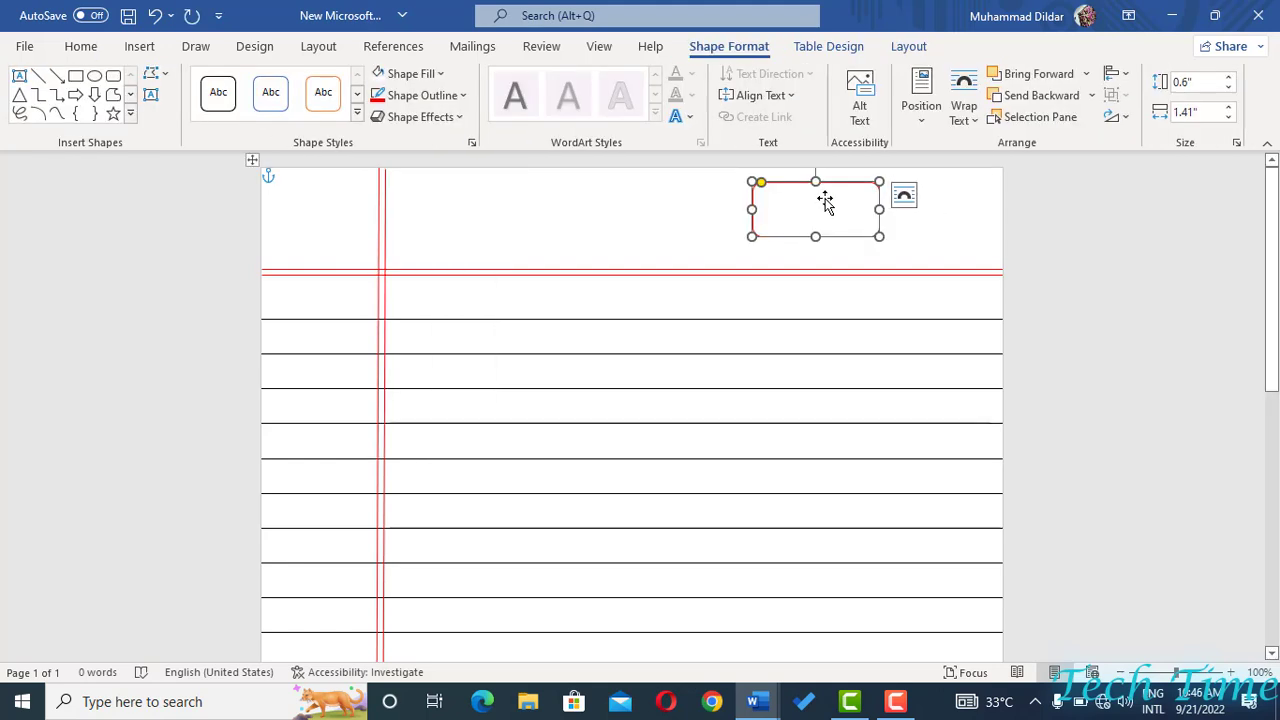
# - Add the text "Page.........." and, on a second line, "Date.........." inside the rounded rectangle
pyautogui.rightClick(825, 201)
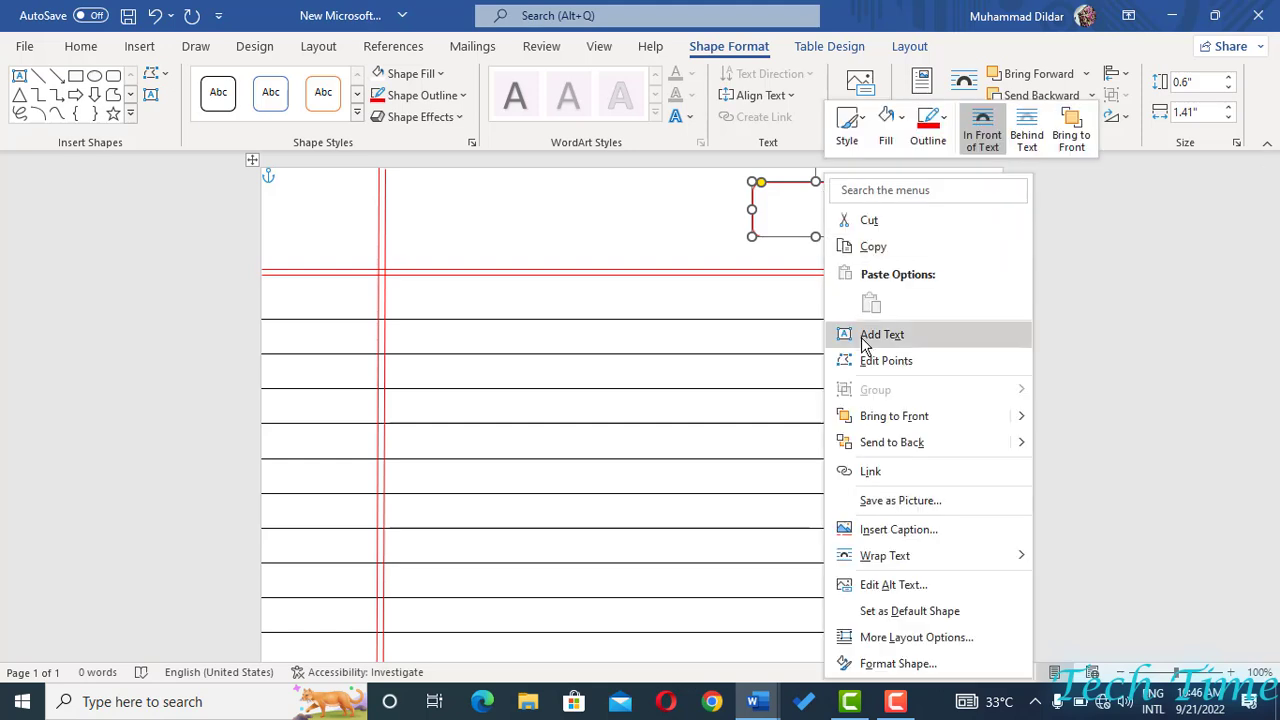
pyautogui.click(873, 338)
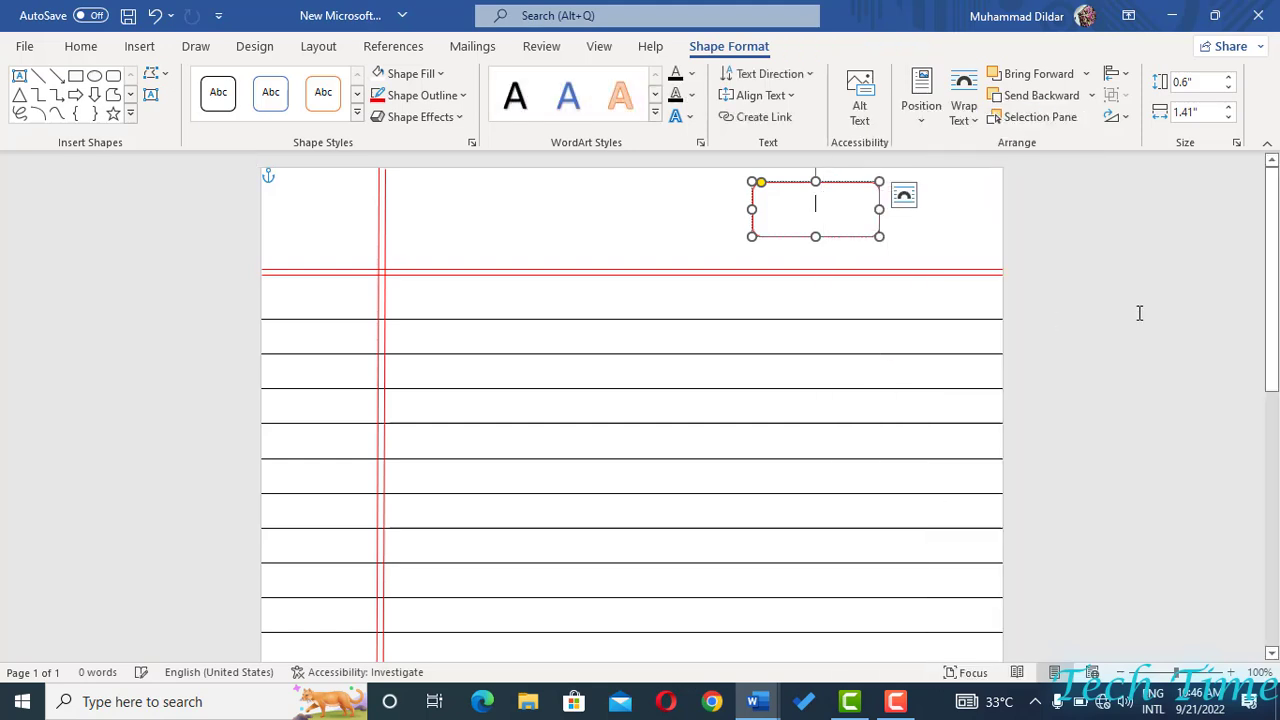
pyautogui.write('P')
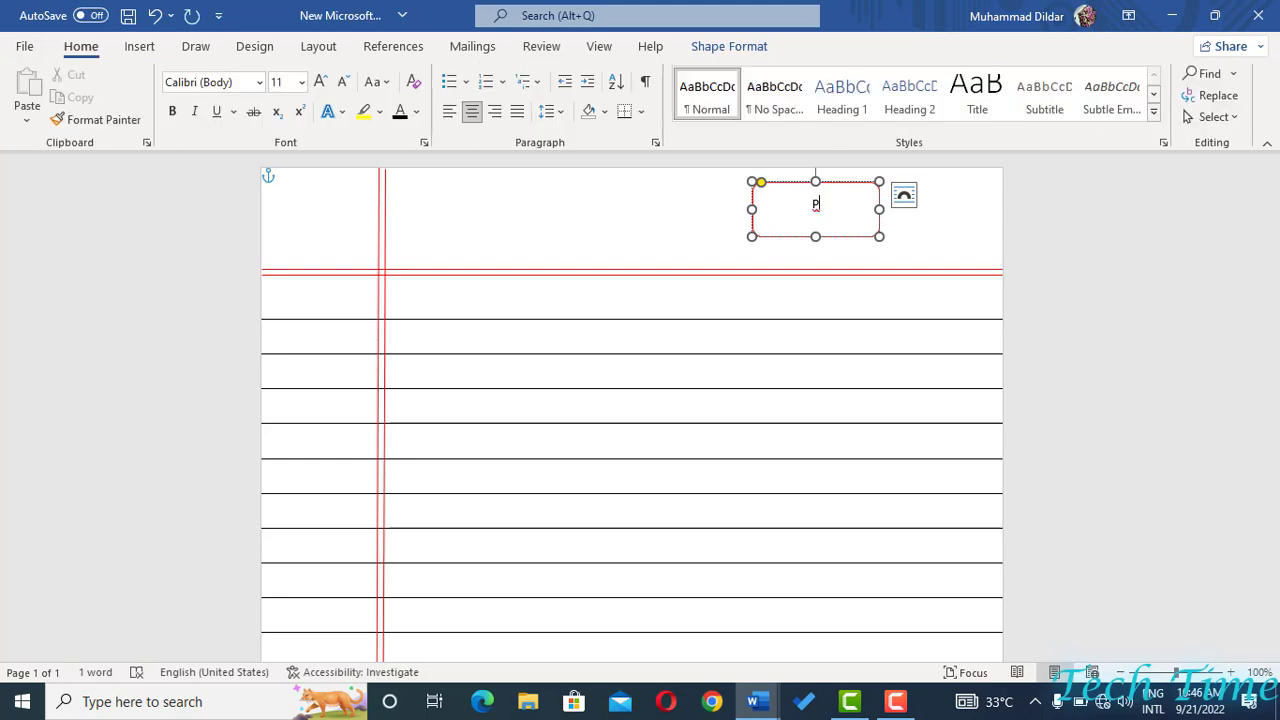
pyautogui.write('age')
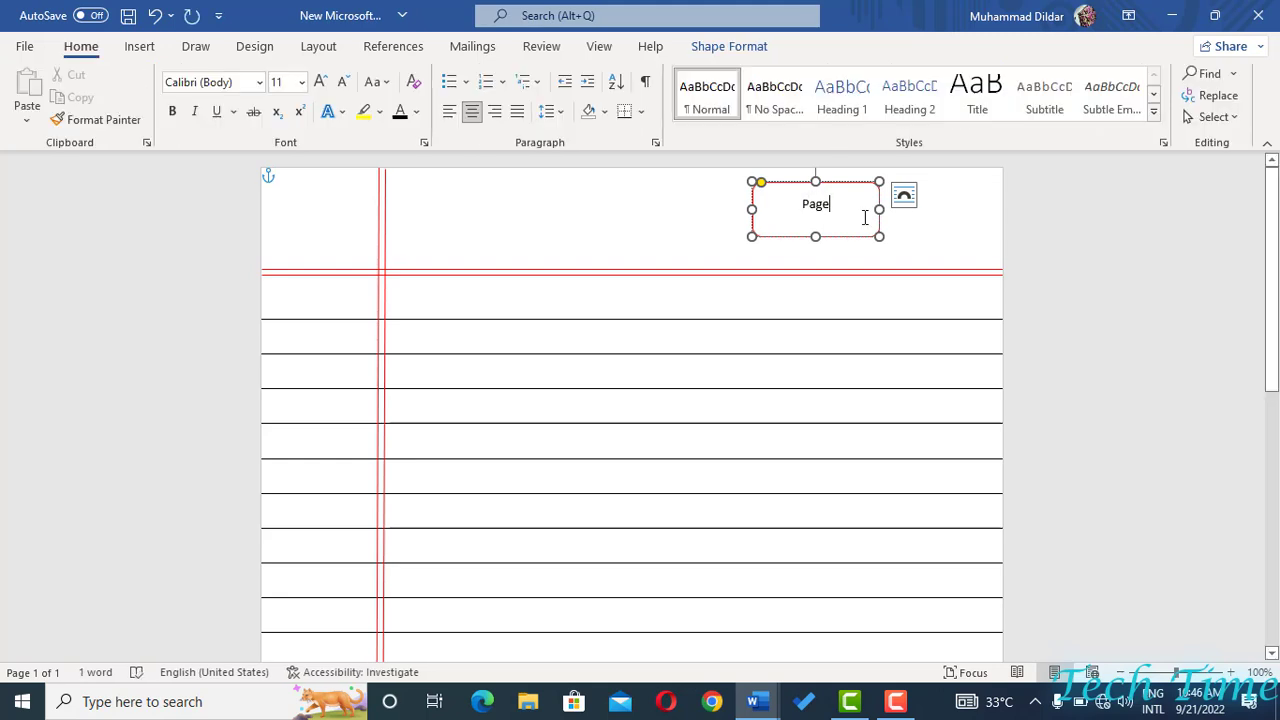
pyautogui.write('.....')
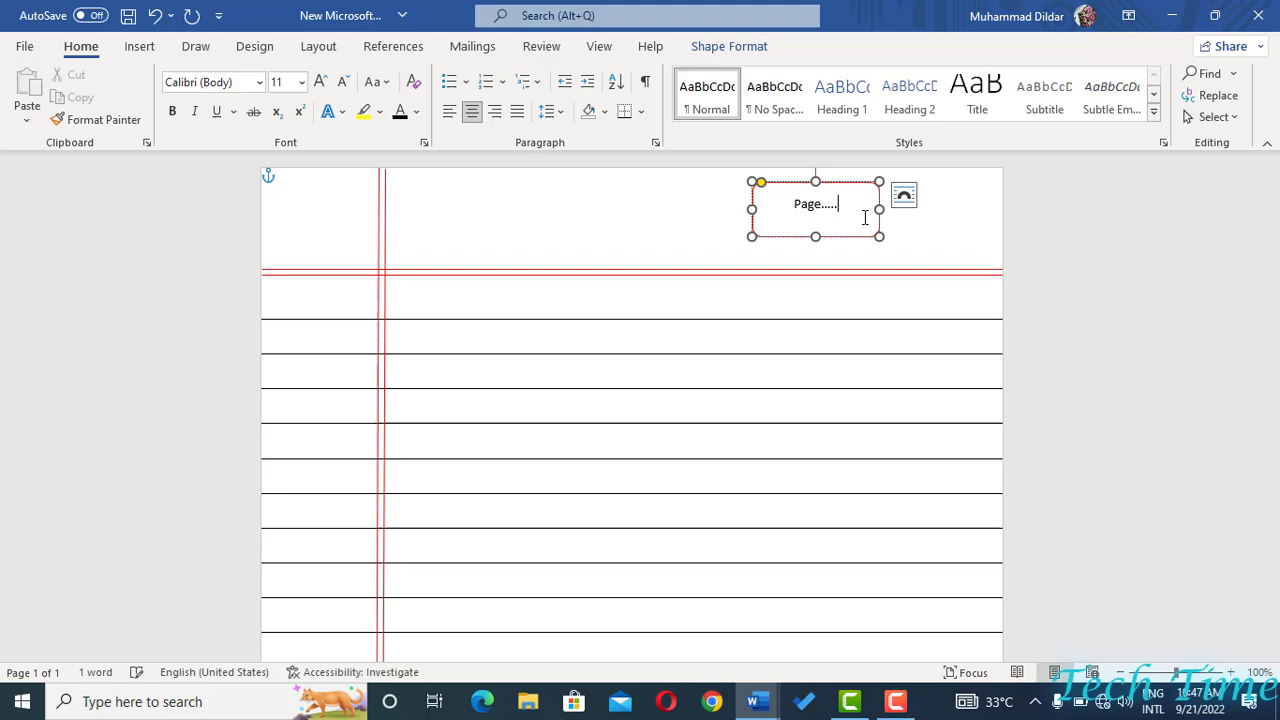
pyautogui.write('.......')
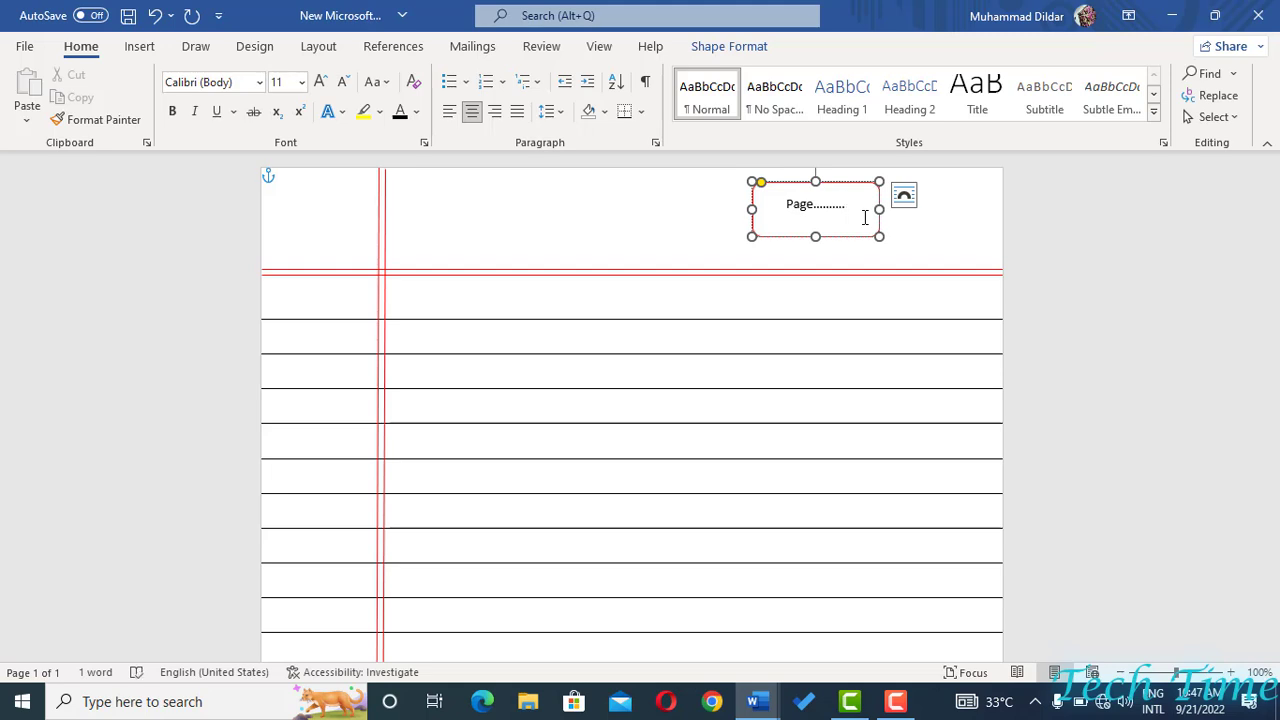
pyautogui.press('Return')
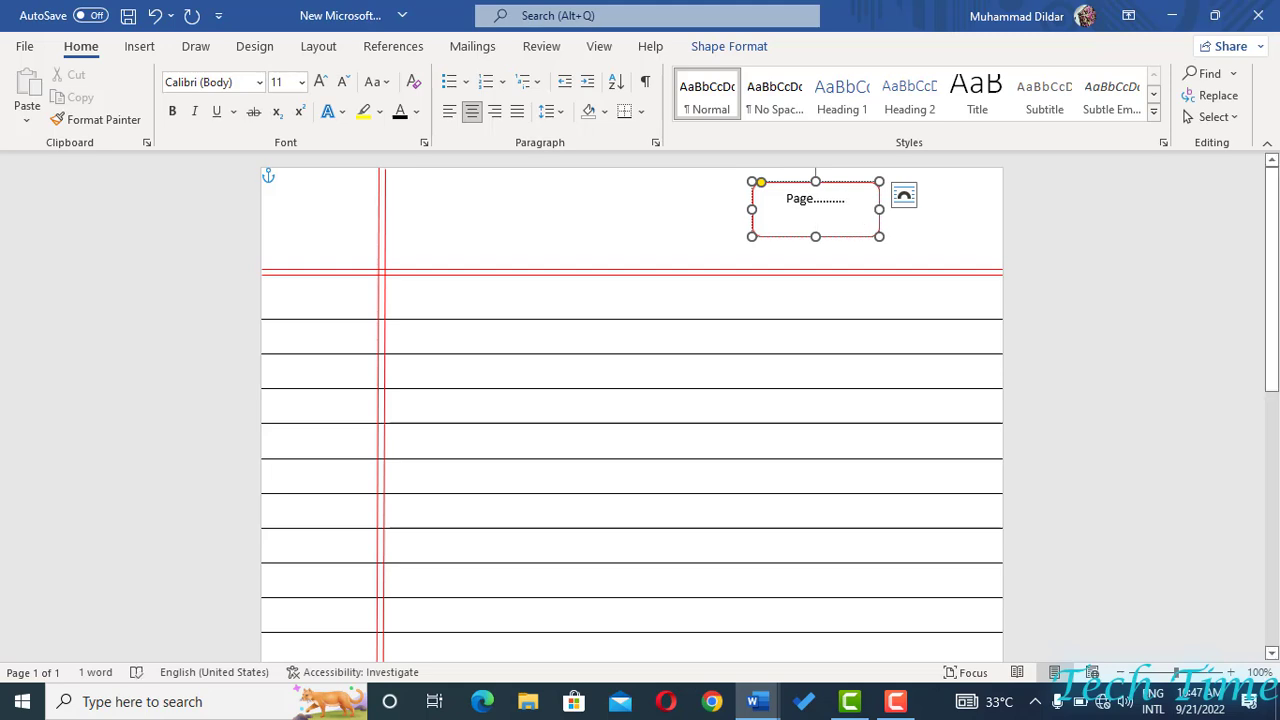
pyautogui.write('Date')
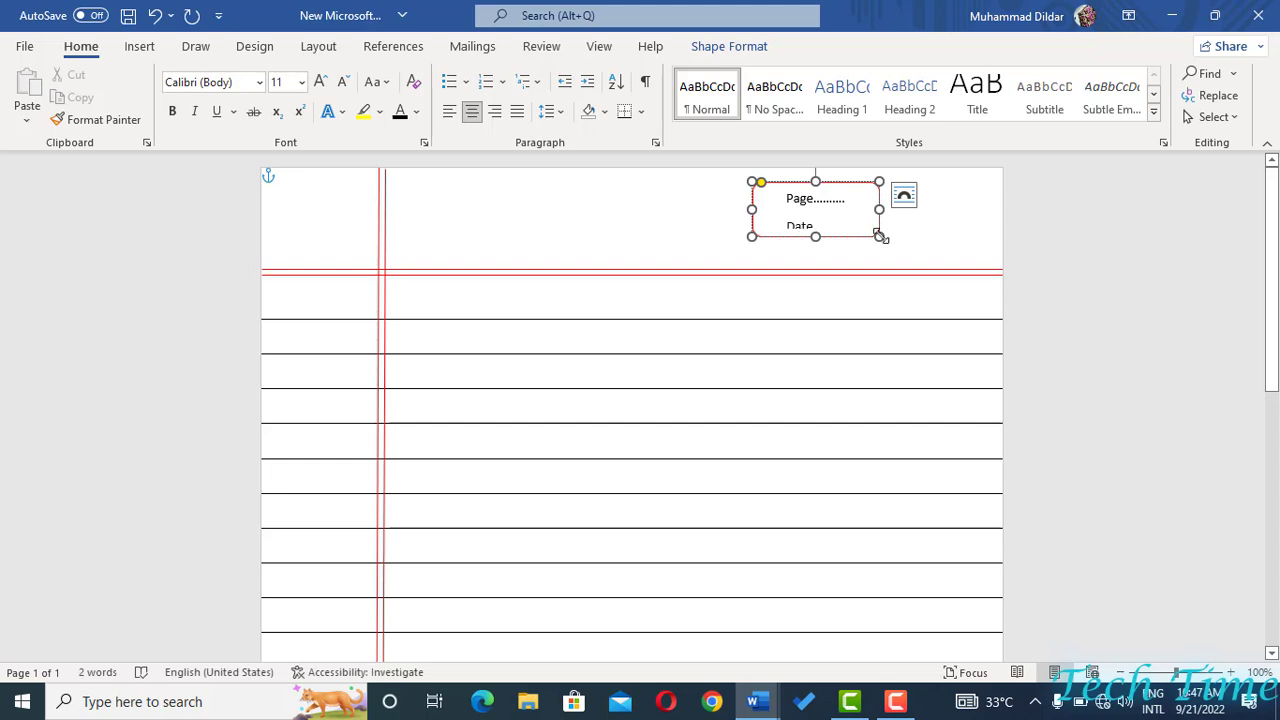
# - Enlarge the rounded rectangle slightly so both text lines fit, and left-align the Page and Date lines
pyautogui.moveTo(879, 236); pyautogui.dragTo(889, 243)
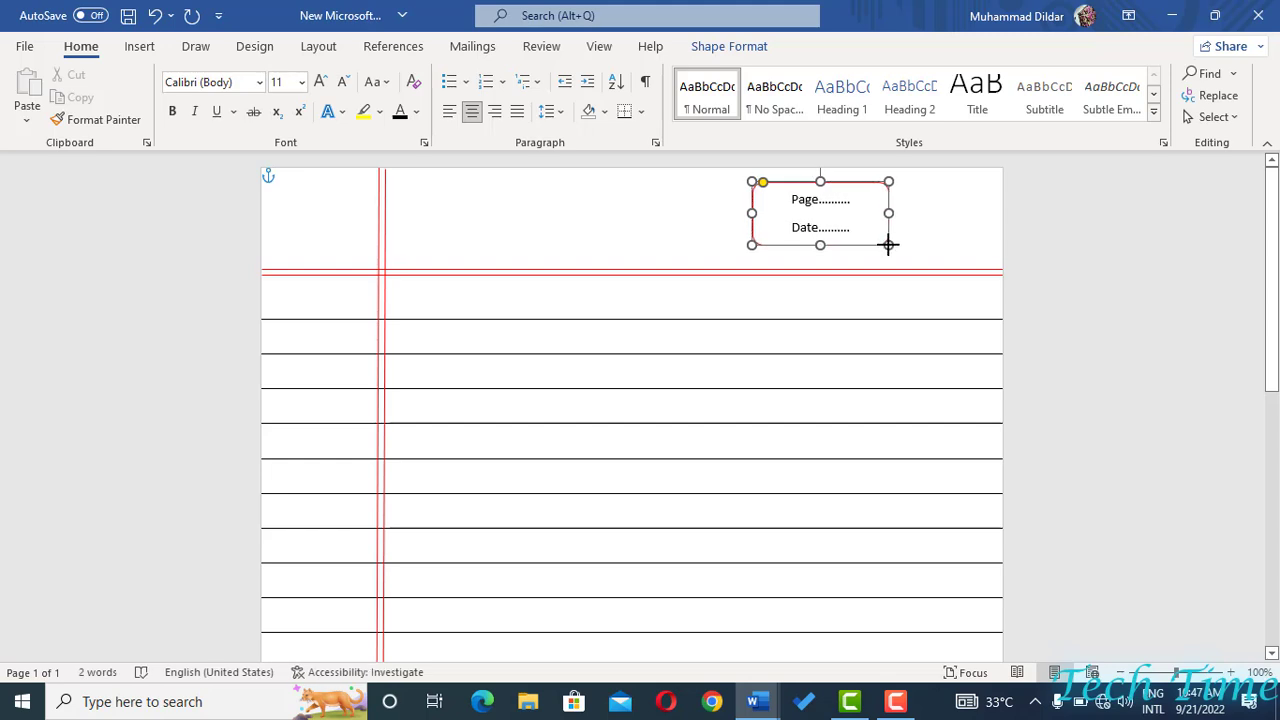
pyautogui.press('Escape')
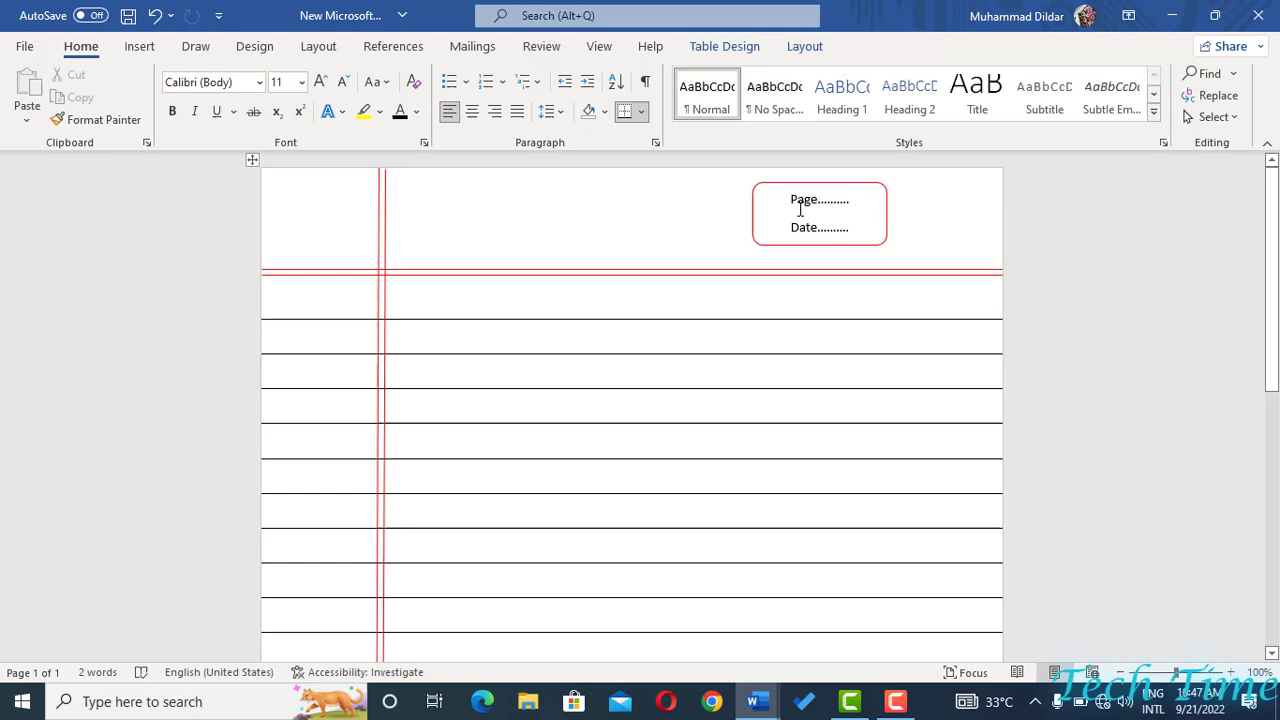
pyautogui.moveTo(791, 199); pyautogui.dragTo(841, 231)
pyautogui.click(449, 112)
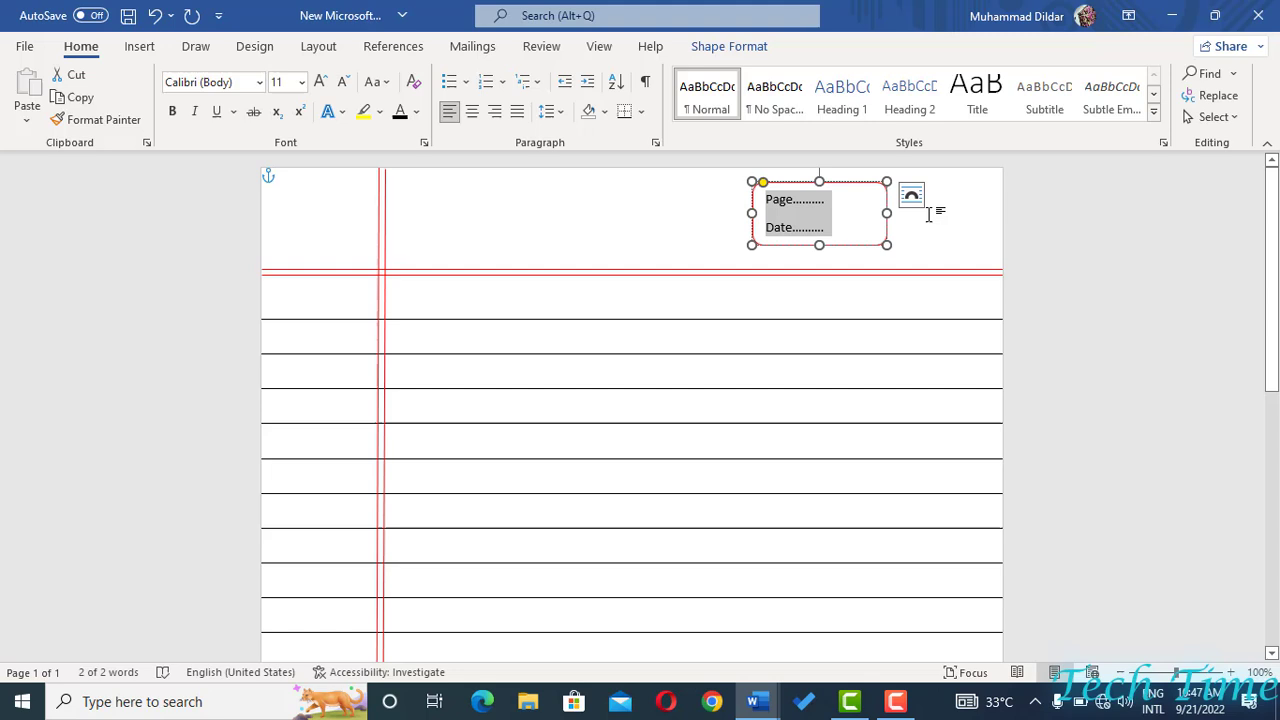
pyautogui.click(937, 218)
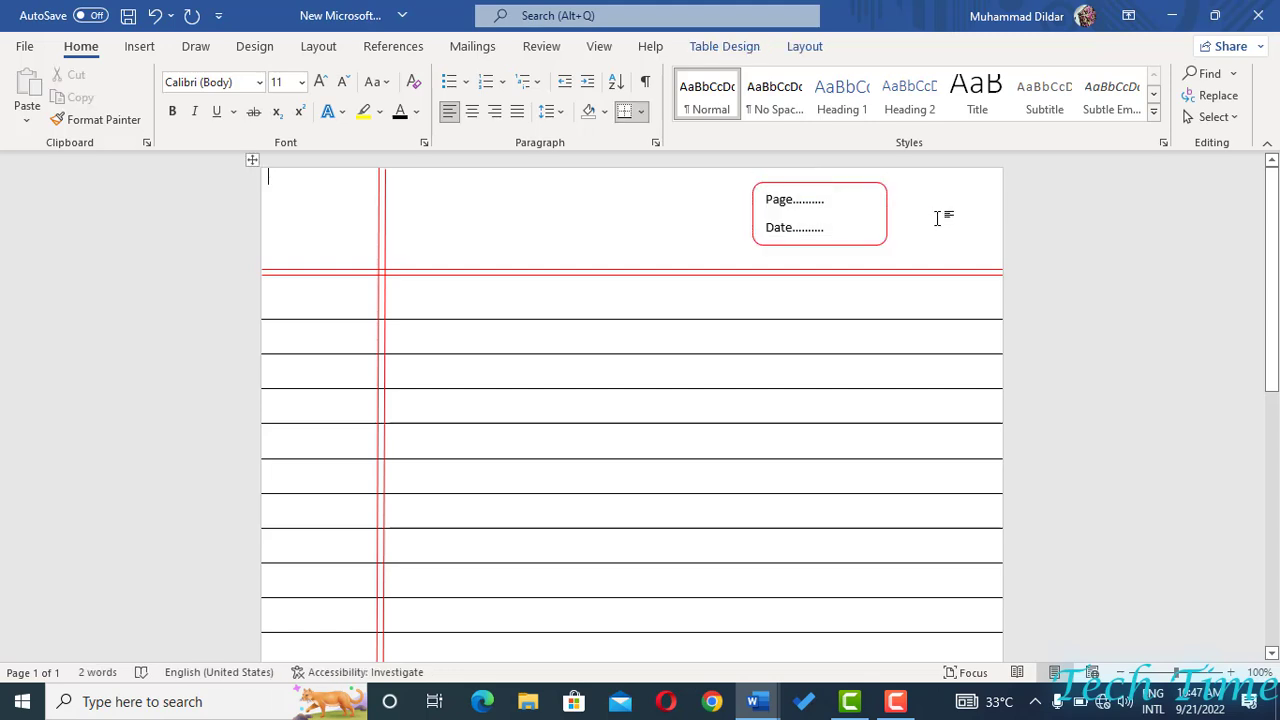
pyautogui.moveTo(1273, 251); pyautogui.dragTo(1260, 174)
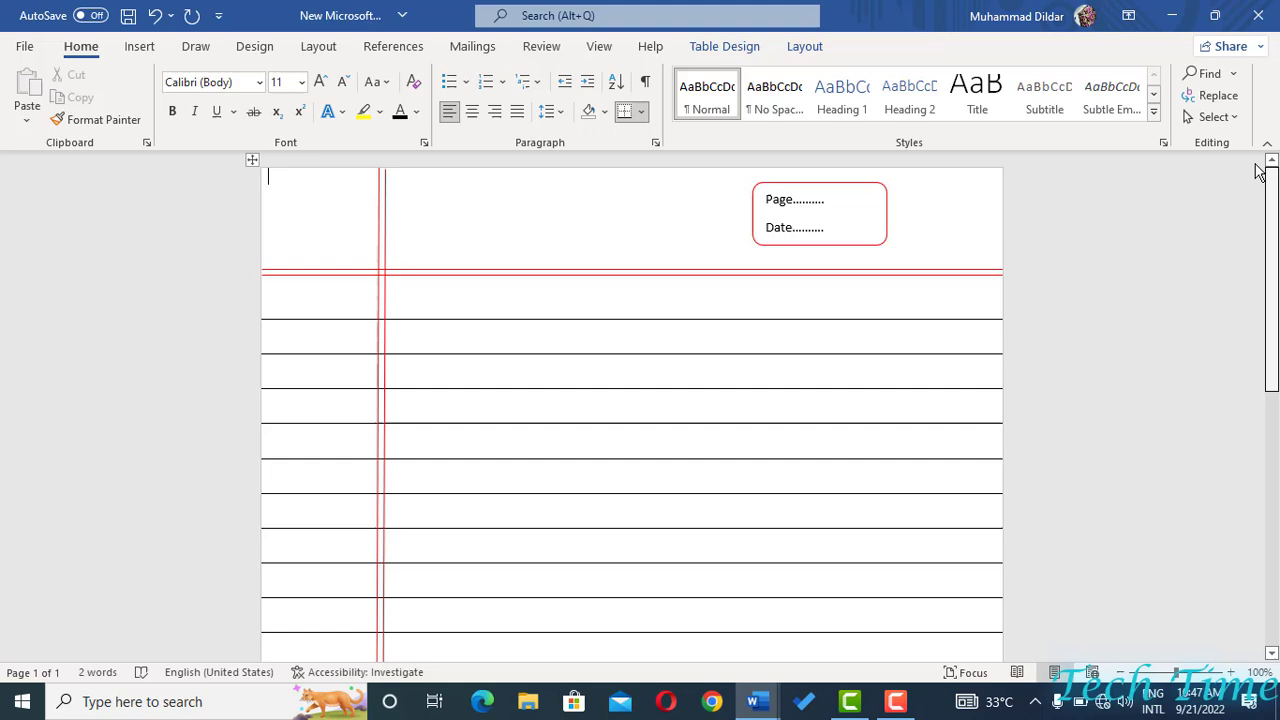
pyautogui.scroll(-3, 1020, 254)
pyautogui.scroll(3, 1240, 249)
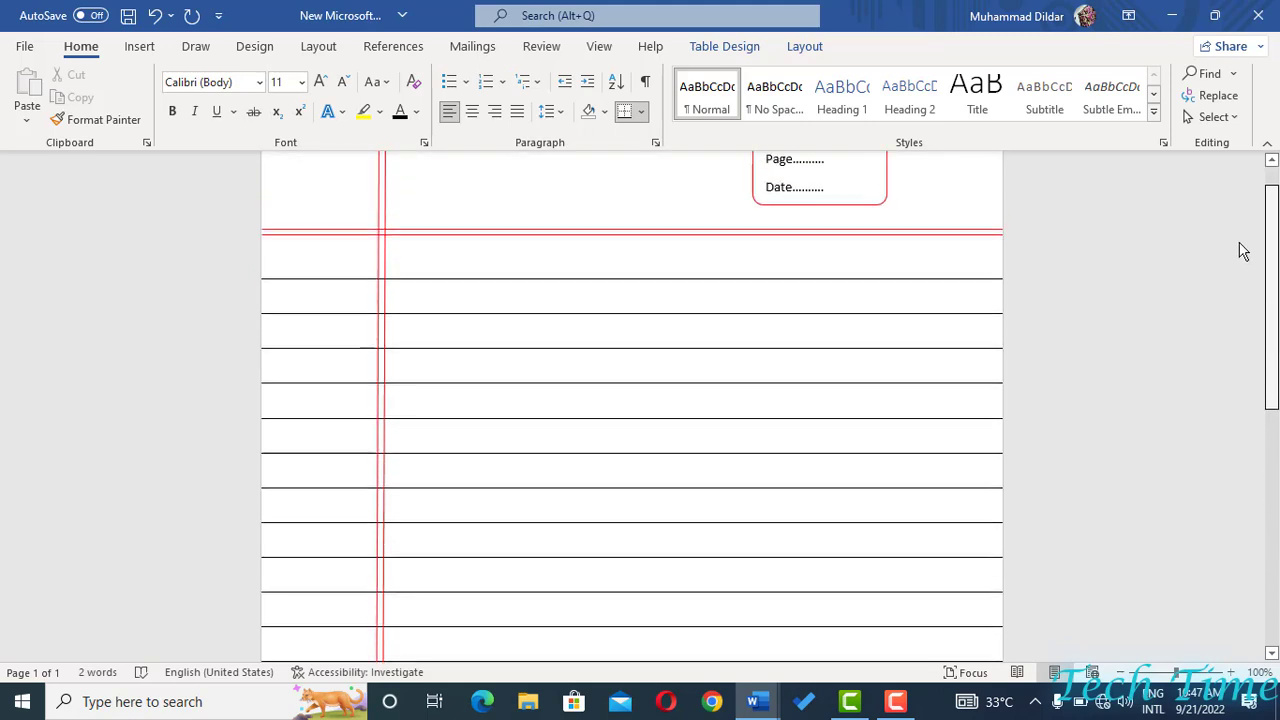